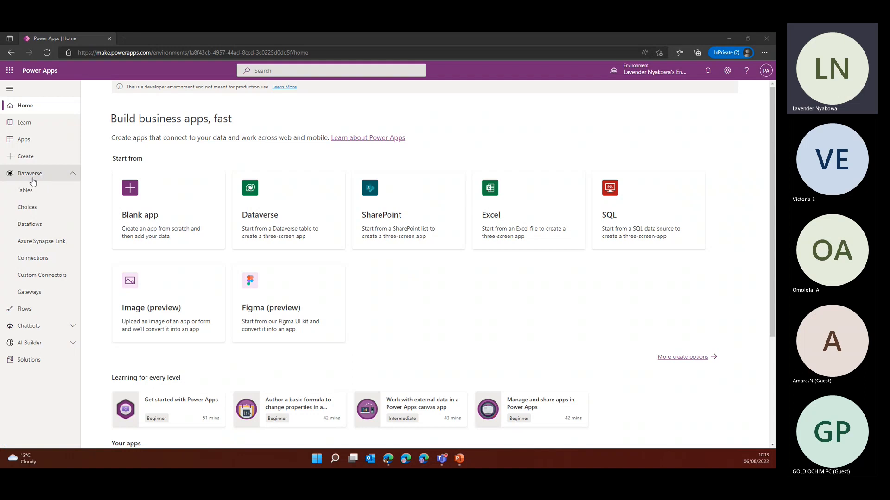
Start a new business rule for the Dataverse Session Techstylers table
click(36, 193)
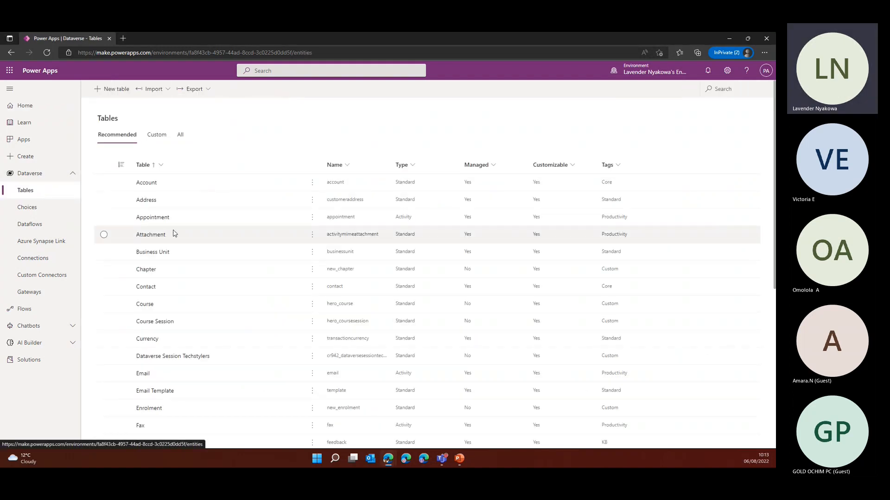
click(181, 357)
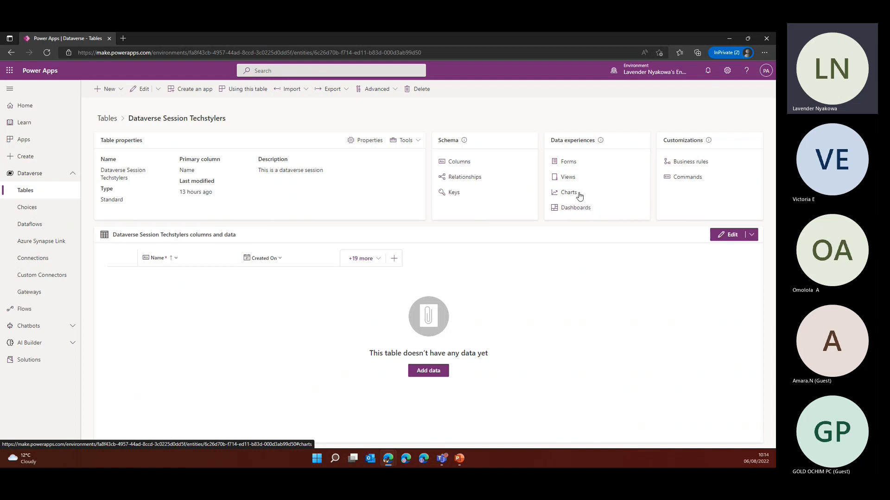
click(698, 166)
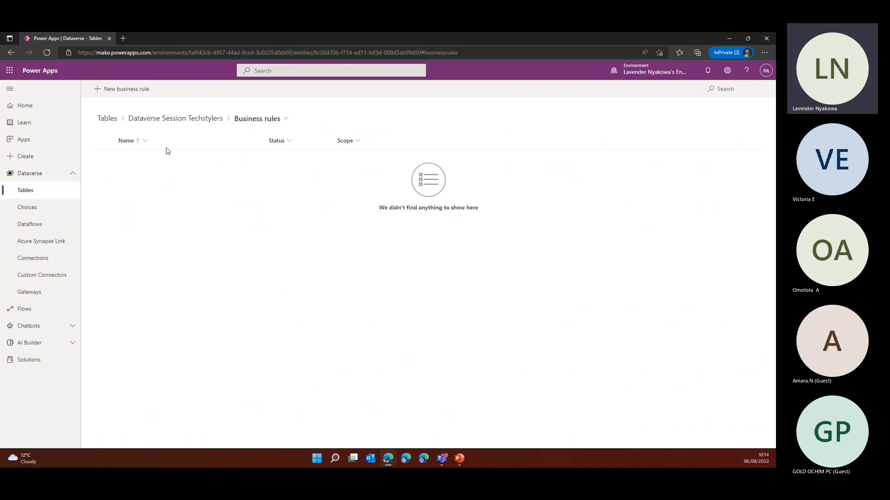
click(131, 92)
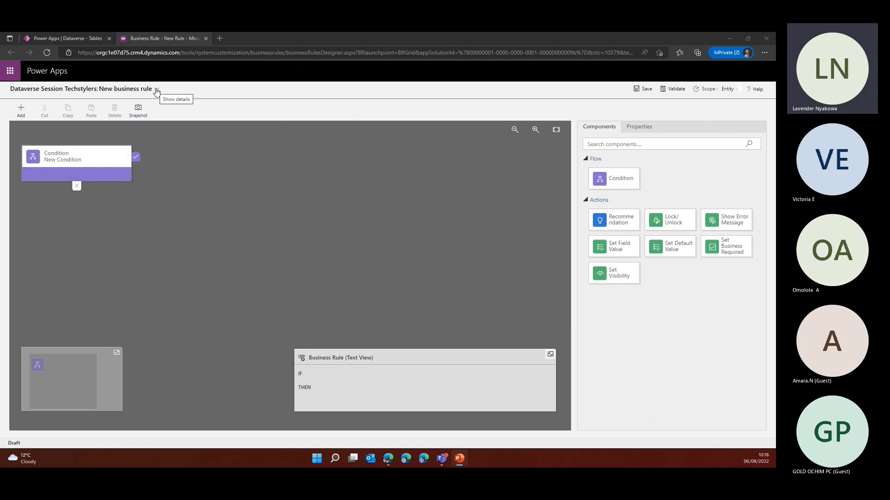
Show the business rule's details and rename the rule "Dataverse session"
click(157, 90)
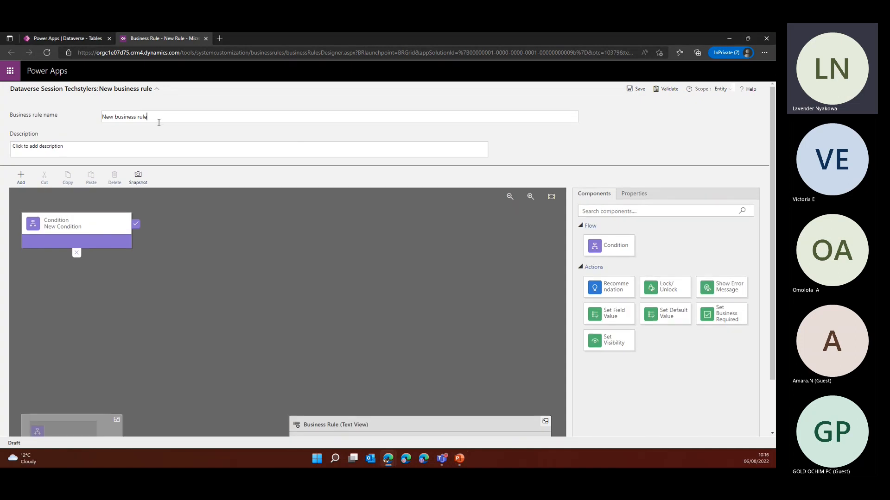
drag(144, 117, 91, 120)
key(BackSpace)
text(Dataverse session)
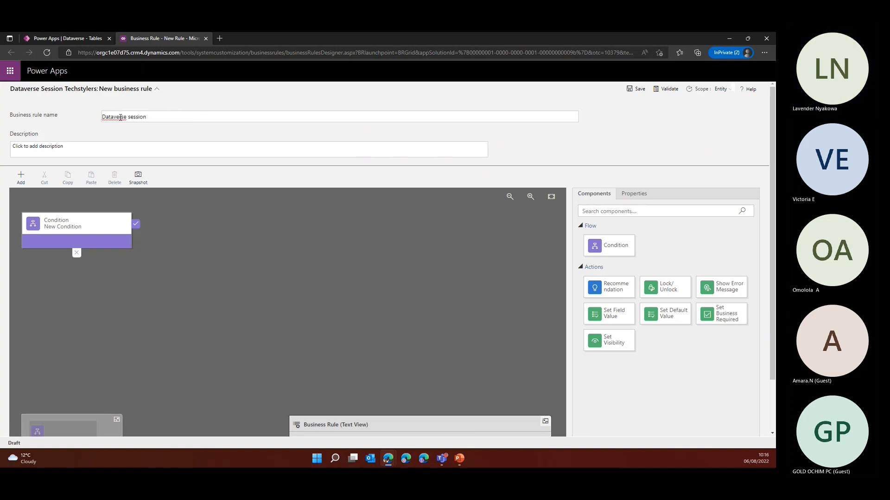
click(66, 148)
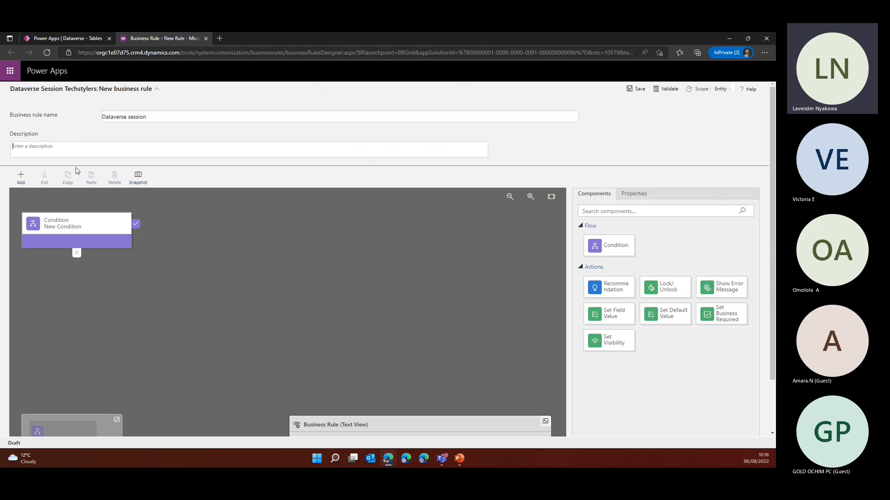
click(16, 147)
Open the properties of the New Condition component in the rule flow
scroll(437, 306, down, 2)
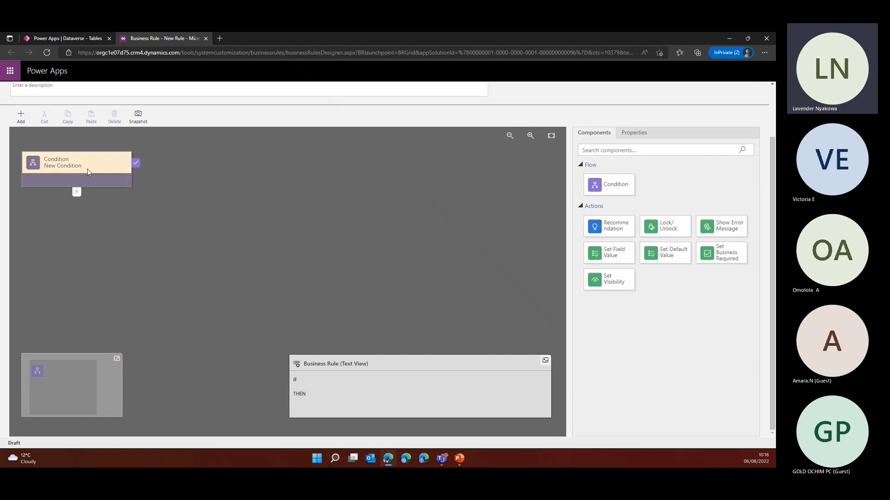
scroll(88, 169, up, 2)
click(99, 235)
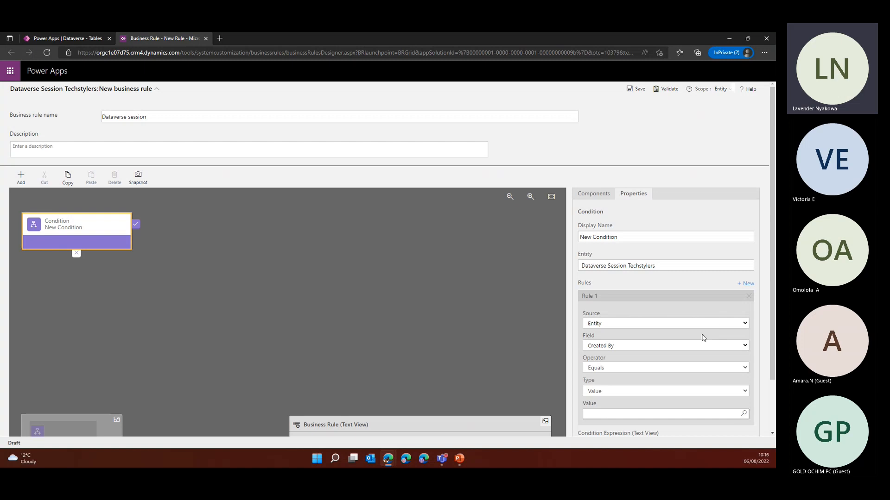
scroll(491, 333, down, 2)
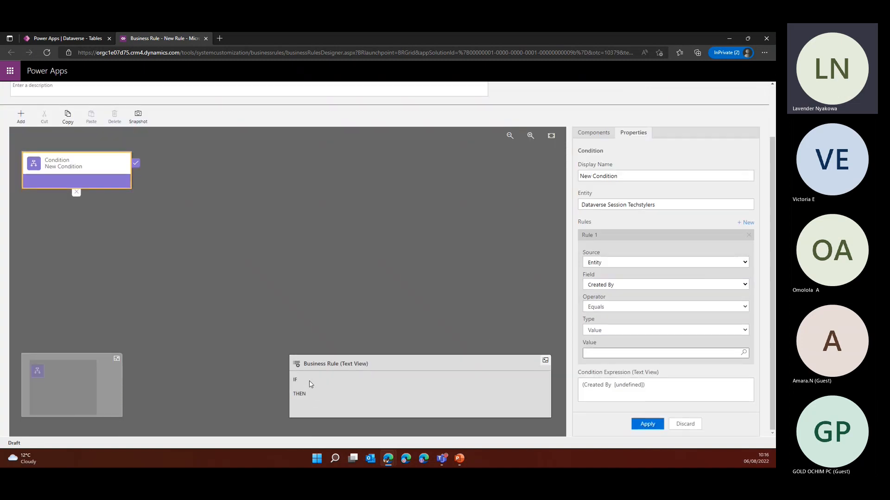
click(295, 381)
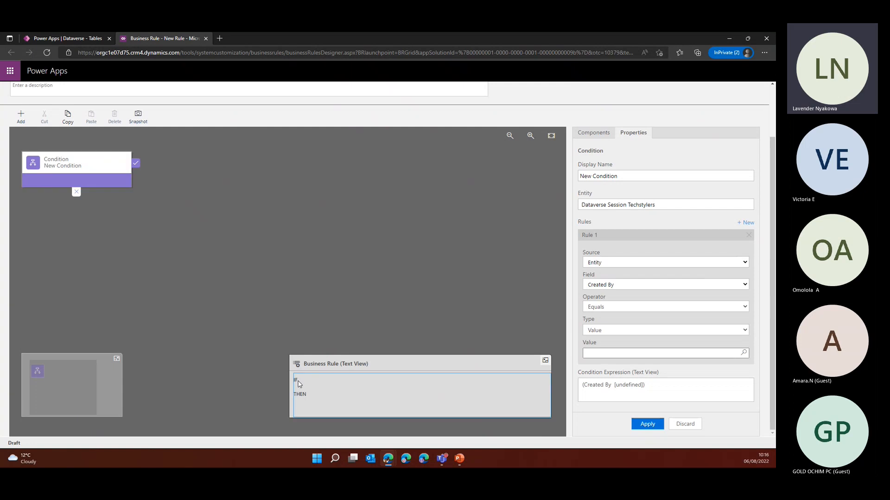
click(73, 179)
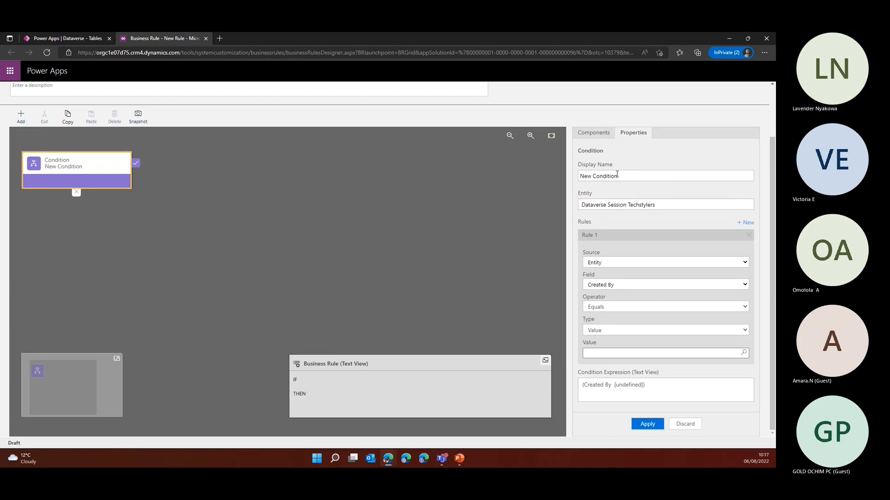
scroll(637, 205, up, 1)
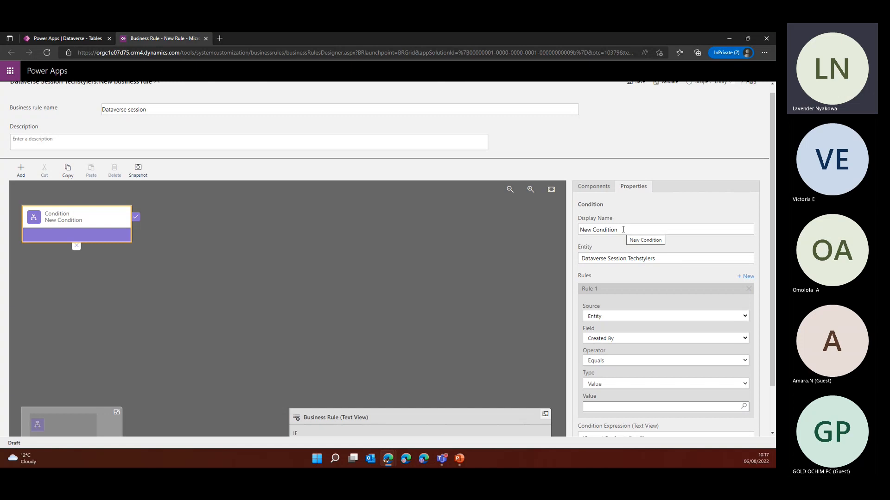
drag(623, 229, 541, 228)
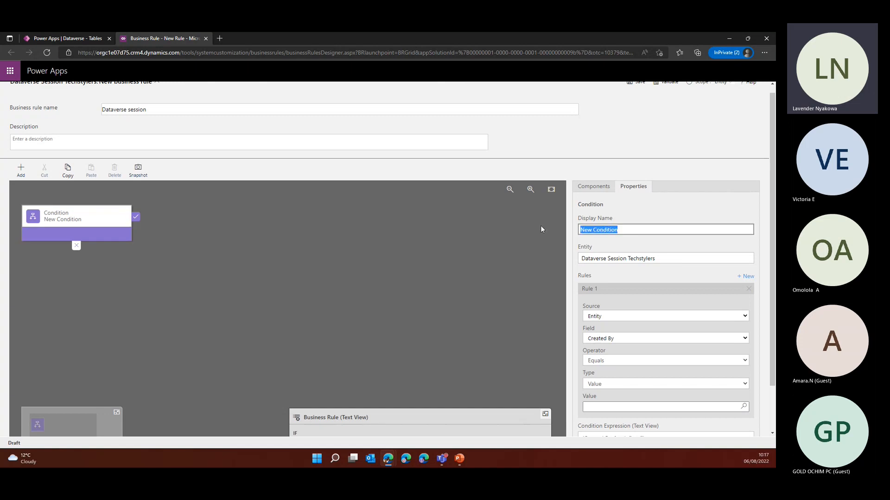
text(If Fema)
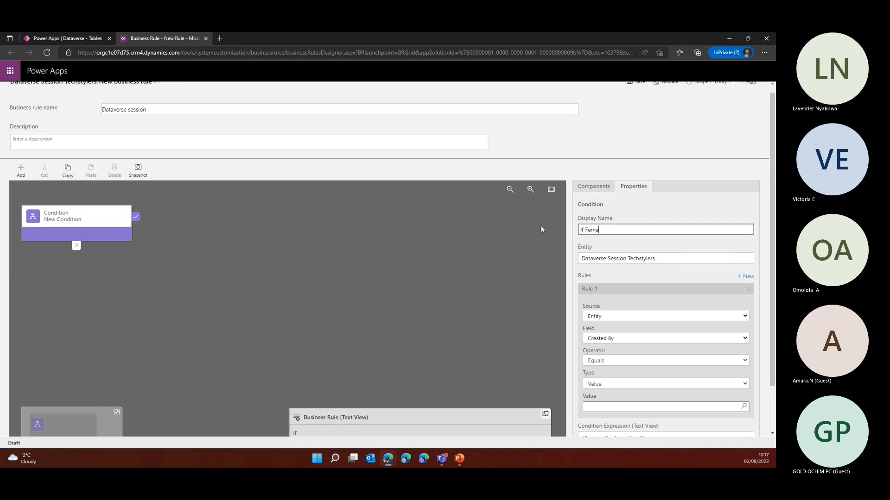
text(le)
Set the condition's display name to "Check if gender is female"
drag(616, 231, 488, 228)
text(C)
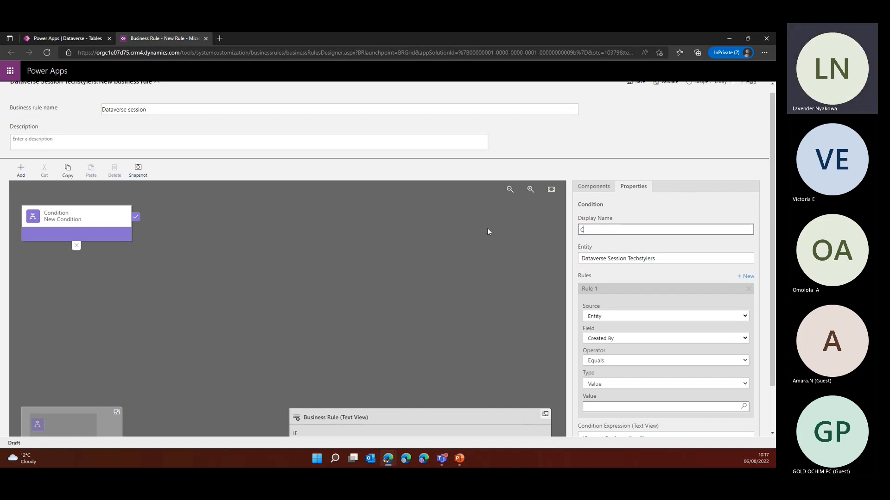
text(heck if gender is female)
Define rule 1 of the condition with source Entity, field Gender and the value Female
scroll(641, 284, down, 1)
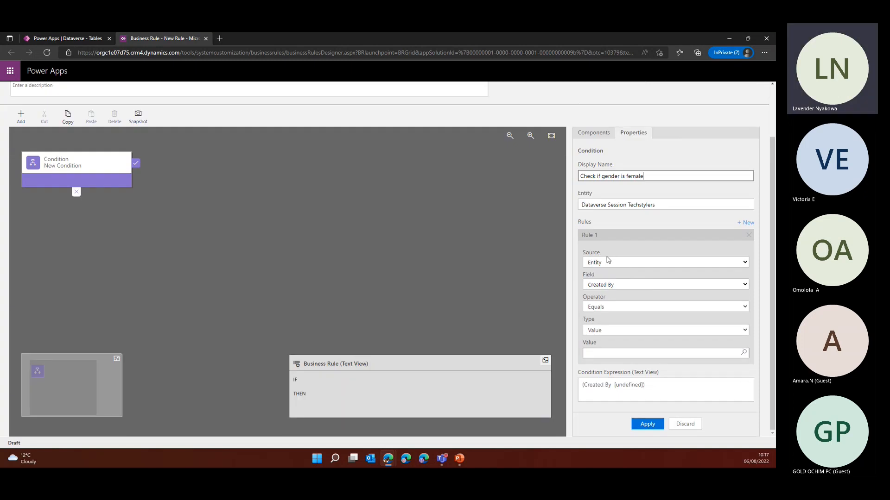
click(647, 263)
click(647, 264)
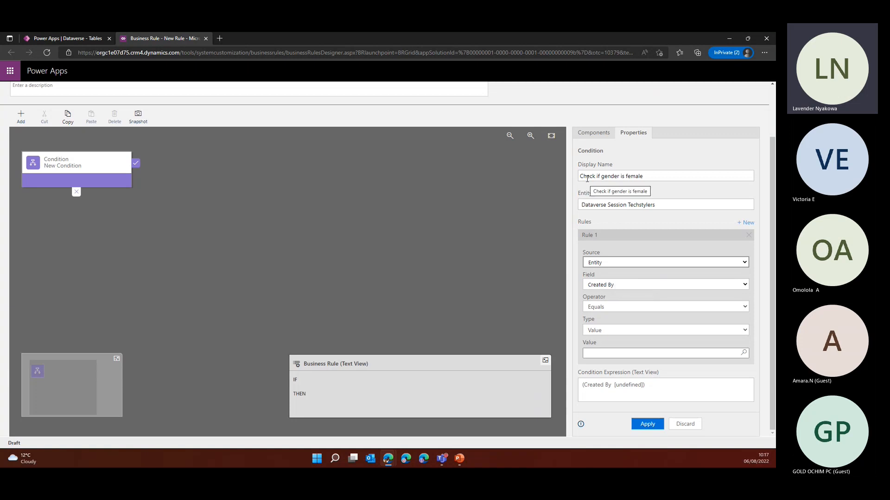
click(624, 287)
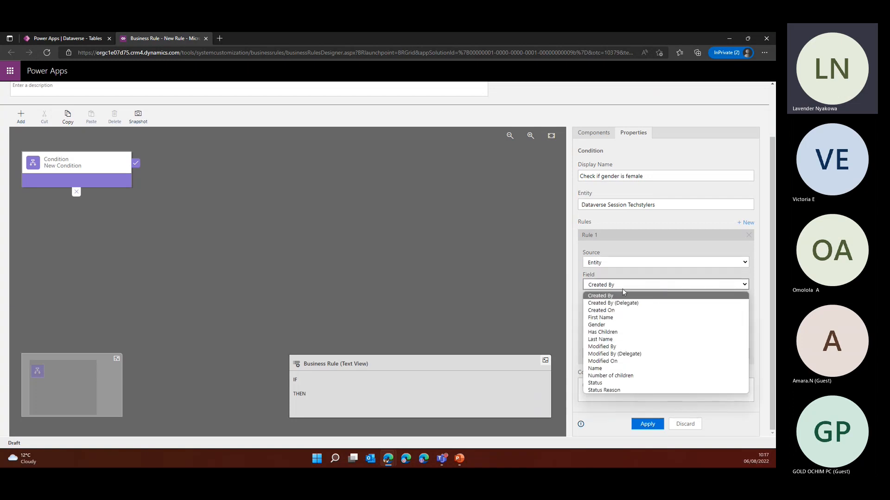
click(602, 326)
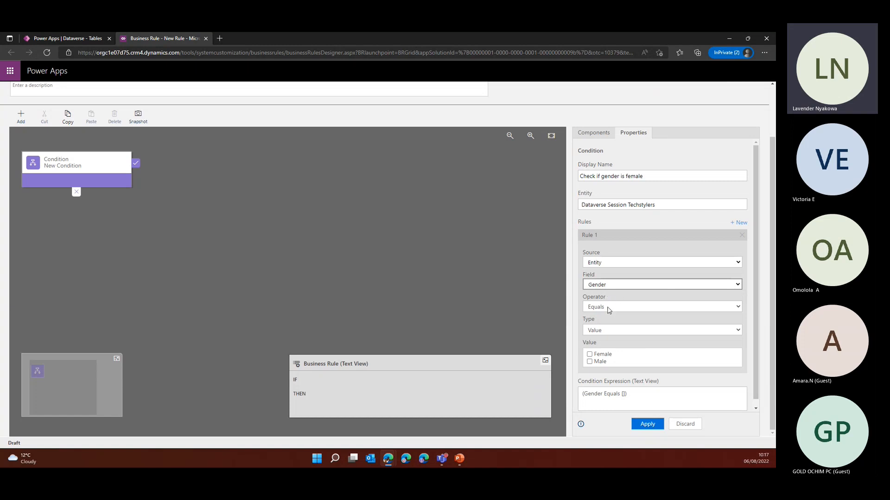
click(589, 355)
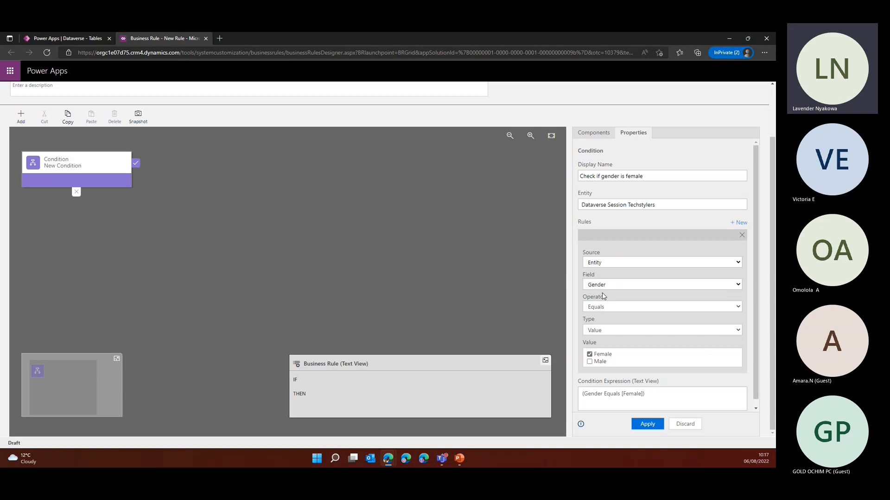
Try setting rule 1's comparison type to Field with Gender as the compared value
click(604, 336)
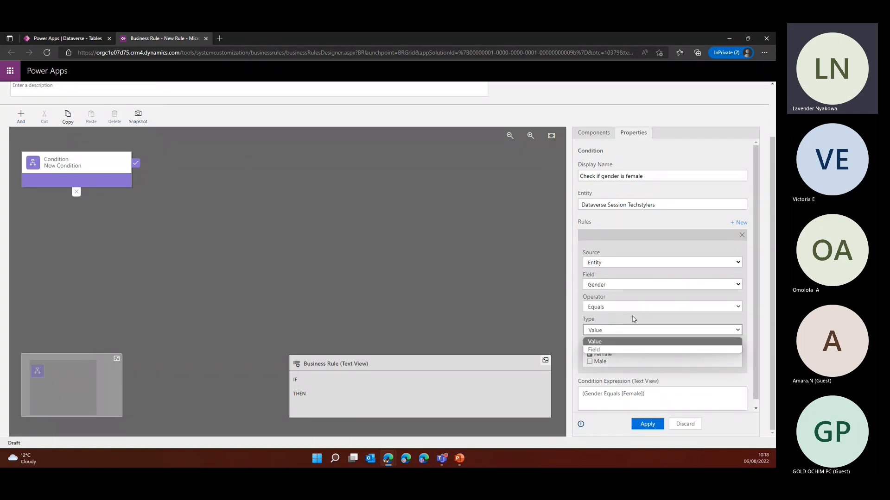
click(597, 343)
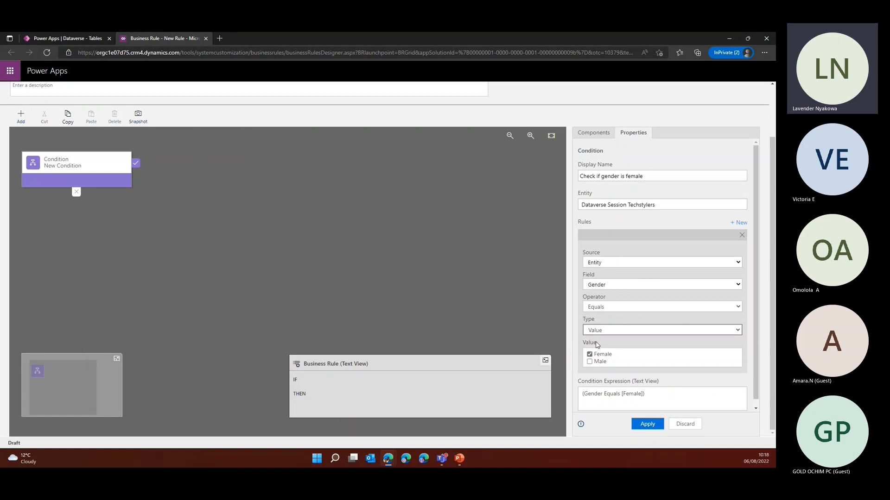
click(602, 334)
click(602, 333)
click(605, 332)
click(605, 349)
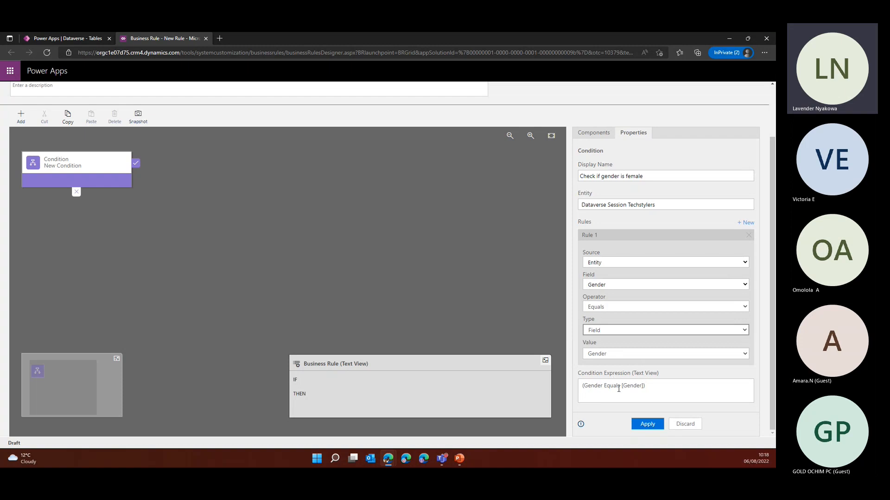
click(636, 355)
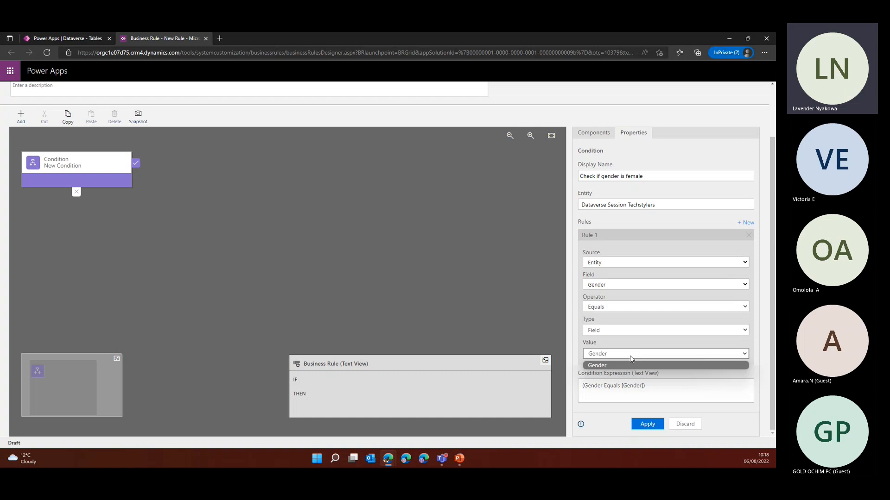
Set rule 1's comparison type to Value with Female selected and apply the condition
click(625, 331)
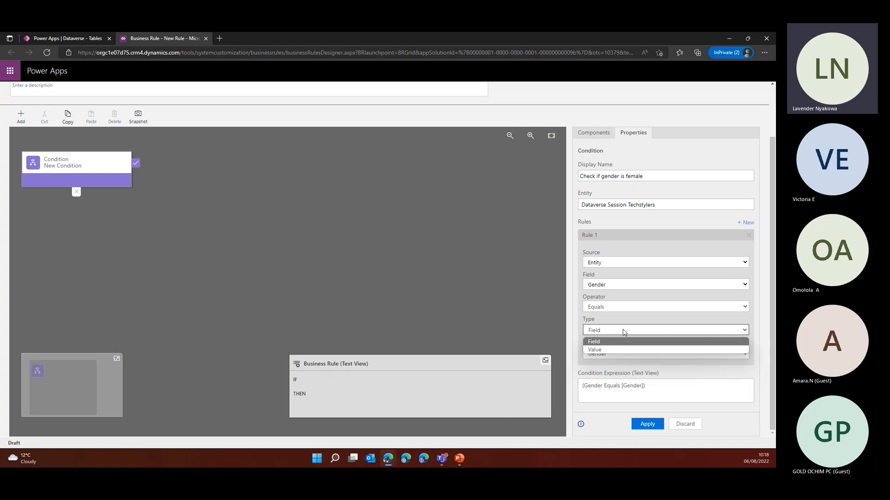
click(606, 351)
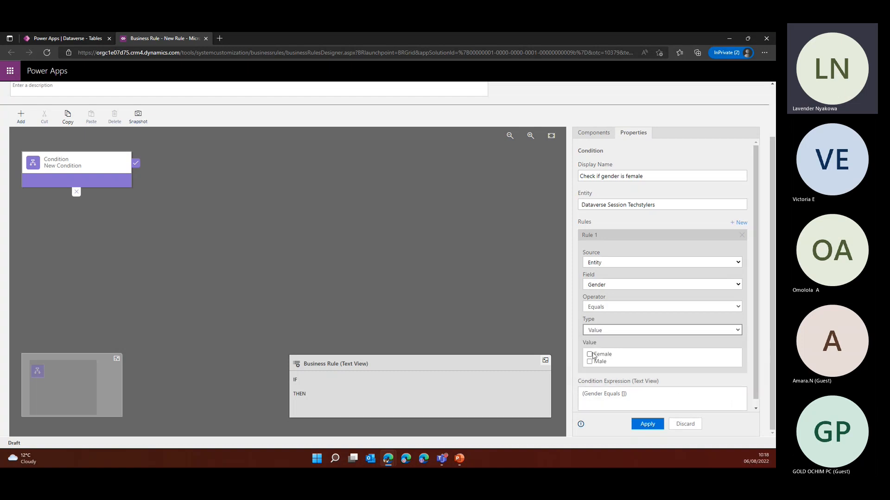
click(590, 354)
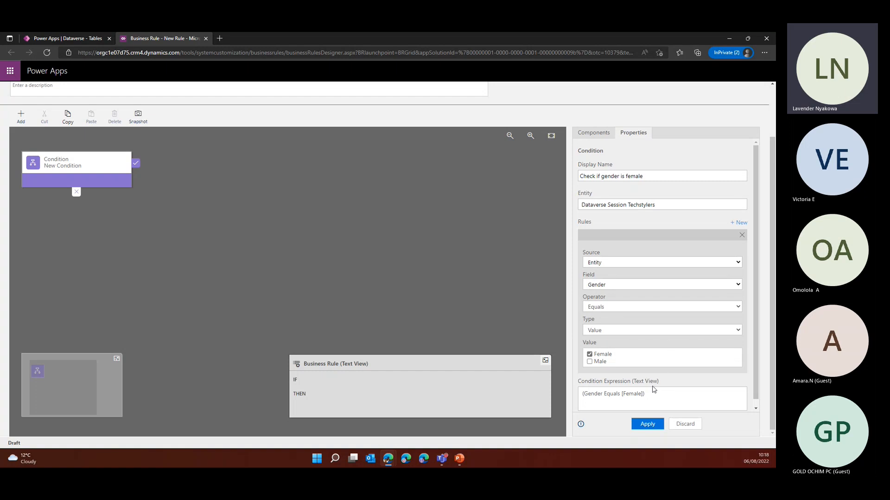
click(648, 425)
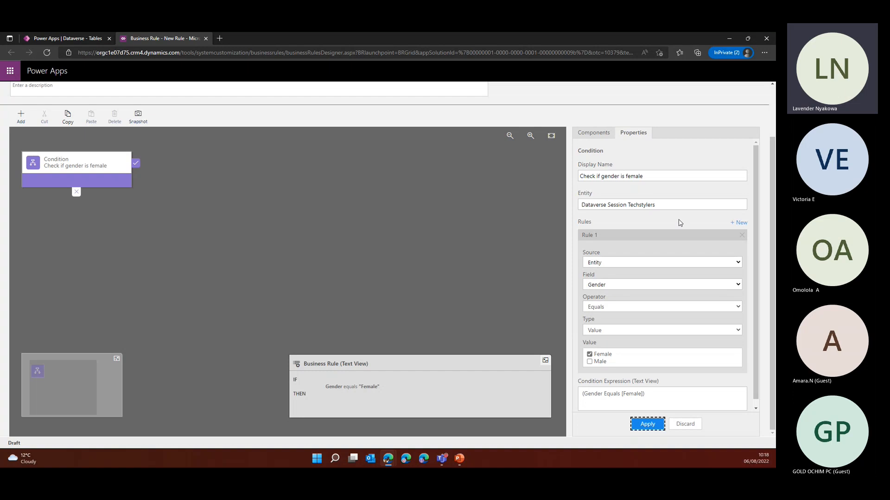
Add a second rule to the condition and set its field to Last Name
click(738, 224)
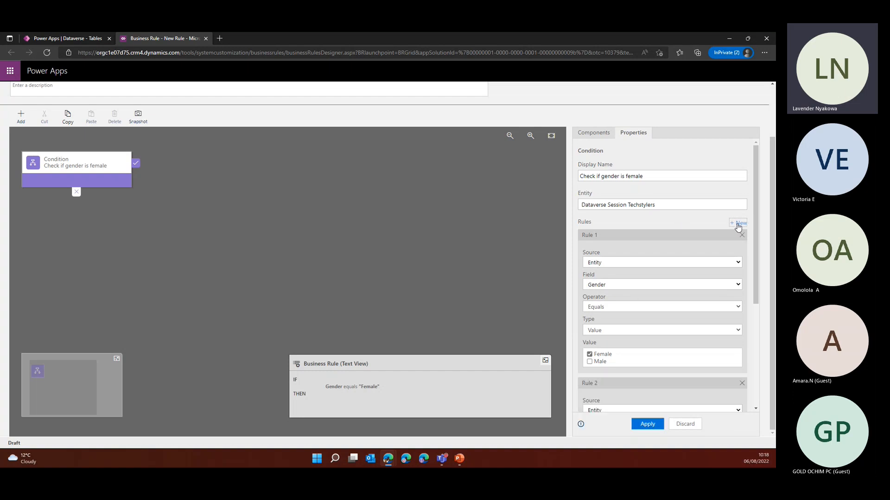
scroll(719, 260, down, 2)
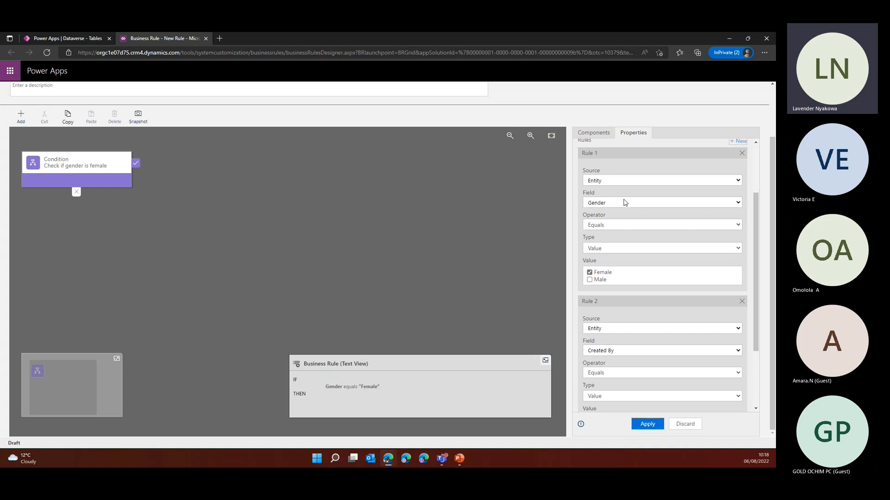
scroll(649, 301, down, 2)
click(625, 259)
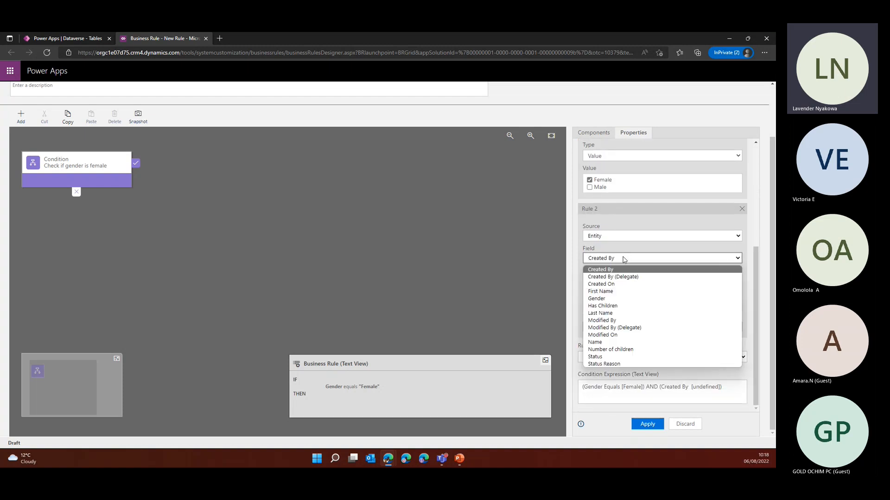
click(608, 313)
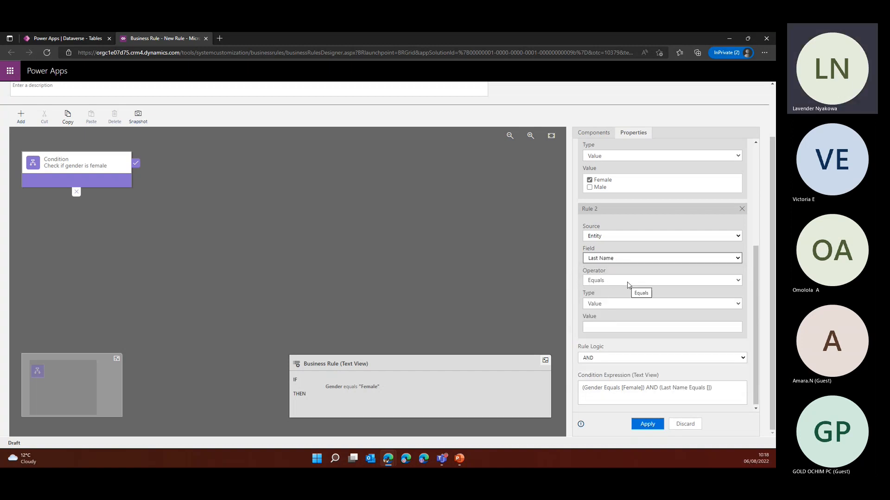
Set rule 2's operator to Contains, enter the surname to match as its value, and apply the condition
click(628, 280)
click(616, 309)
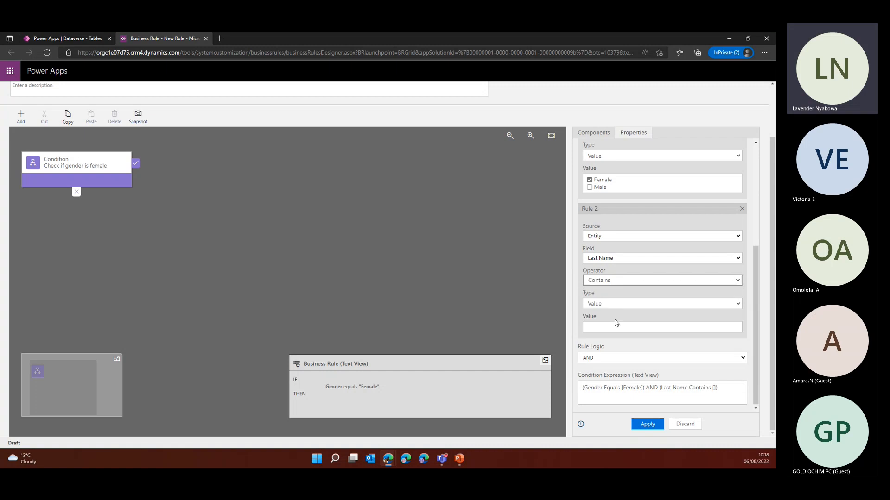
click(609, 329)
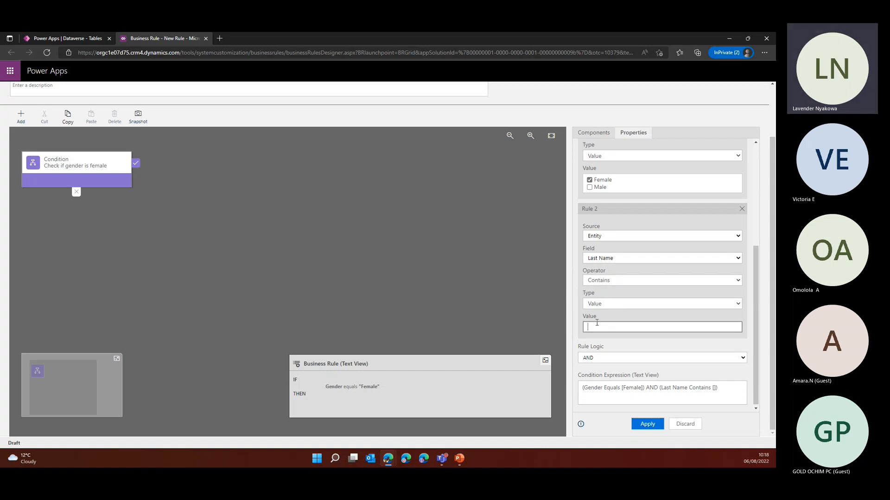
text(Weche)
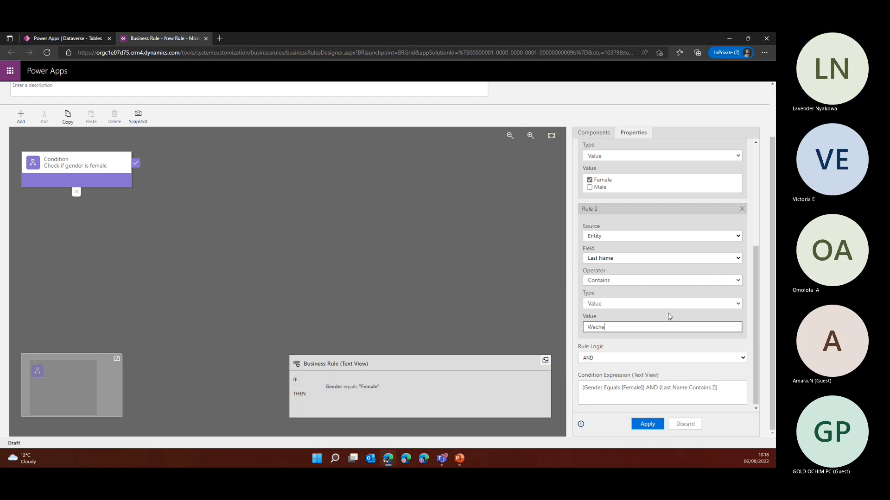
scroll(669, 313, up, 5)
scroll(669, 313, down, 5)
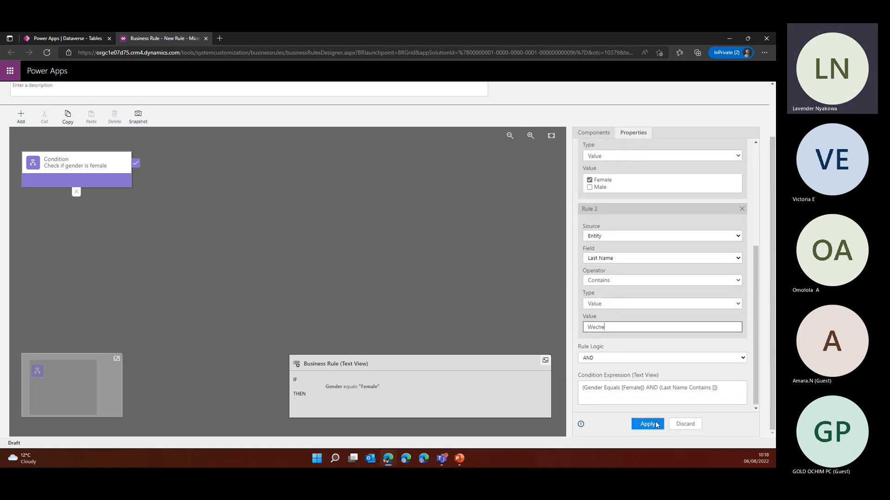
click(656, 425)
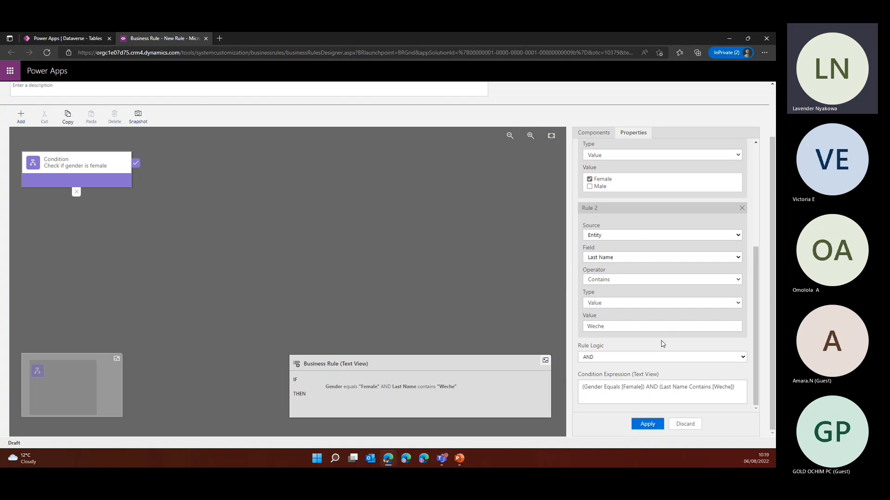
Choose AND as the rule logic joining the two rules and apply the condition
click(595, 362)
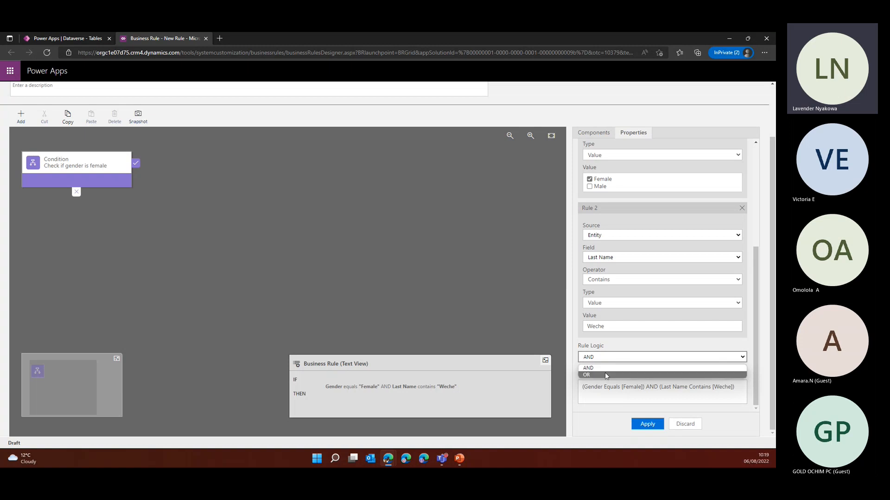
click(605, 368)
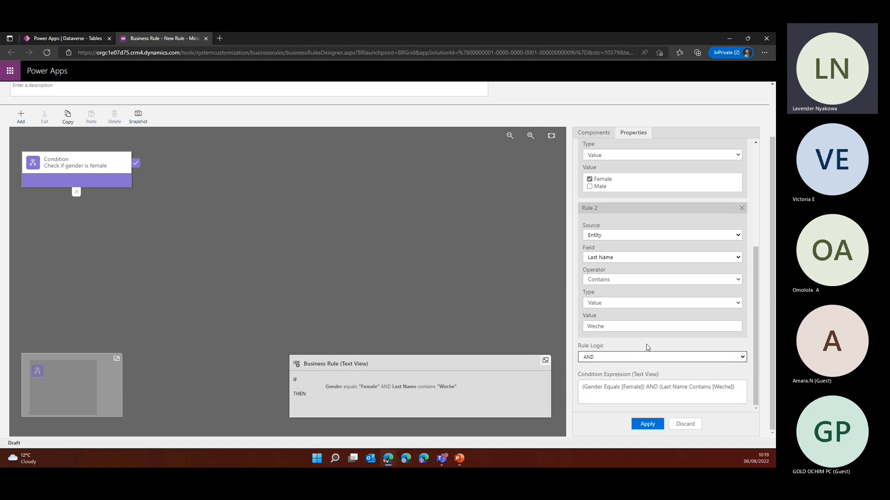
click(654, 425)
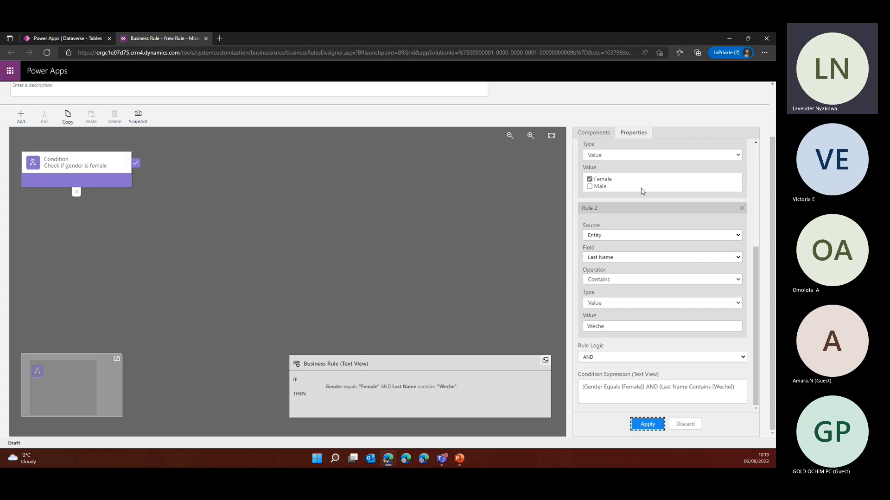
Add a Lock/Unlock action to the true branch of the "Check if gender is female" condition
click(595, 137)
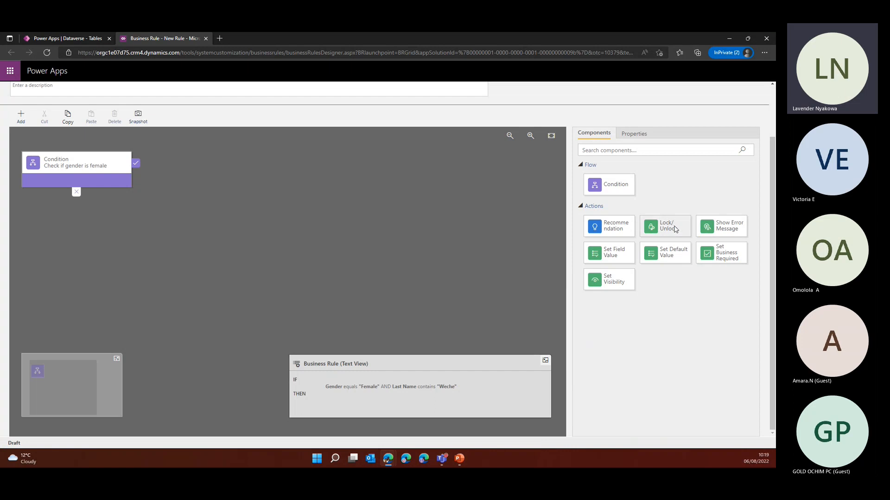
drag(675, 229, 143, 179)
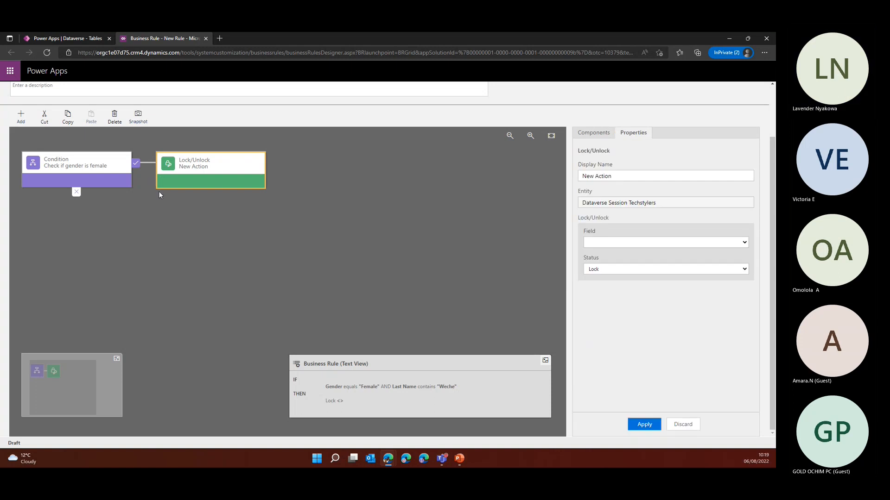
scroll(87, 173, up, 2)
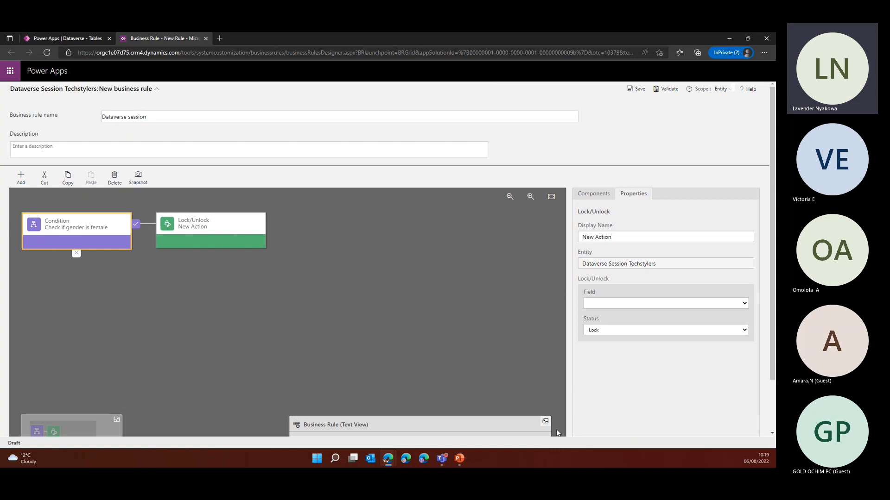
scroll(403, 316, down, 2)
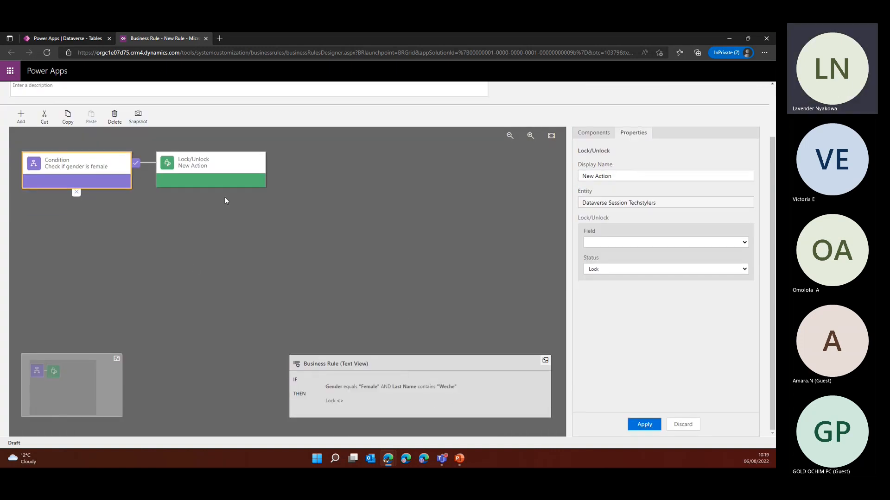
Set the Lock/Unlock action's field to First Name with status Lock and apply it
click(653, 243)
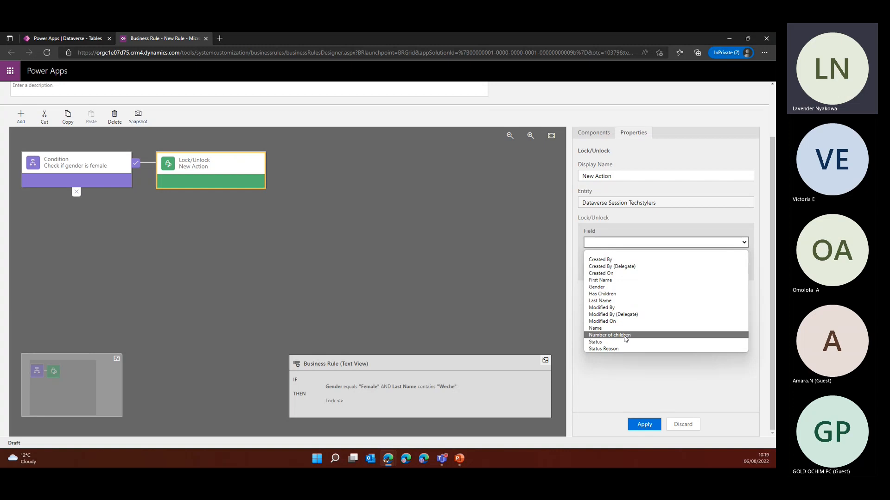
click(607, 281)
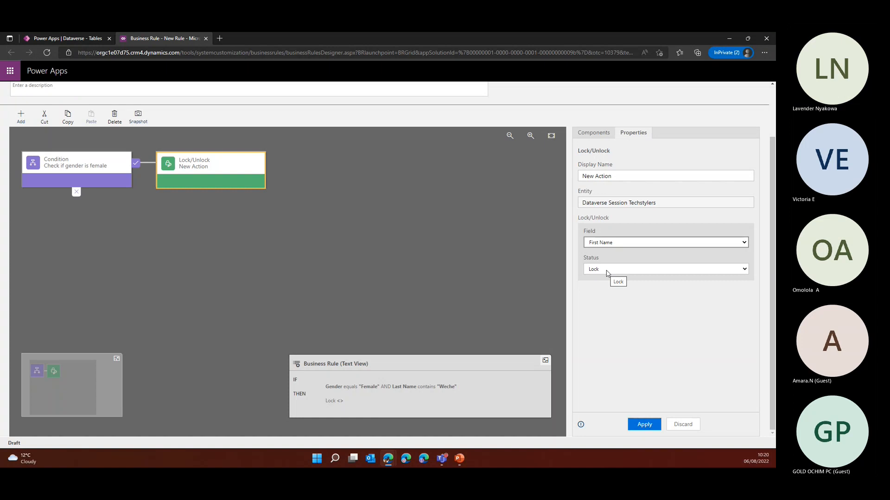
click(645, 424)
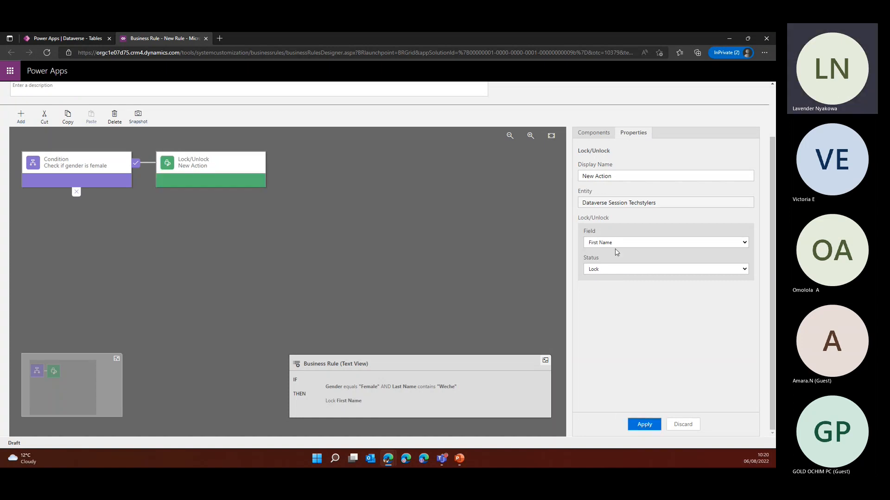
Save the "Dataverse session" business rule and try to activate it from the rule designer
scroll(615, 253, up, 2)
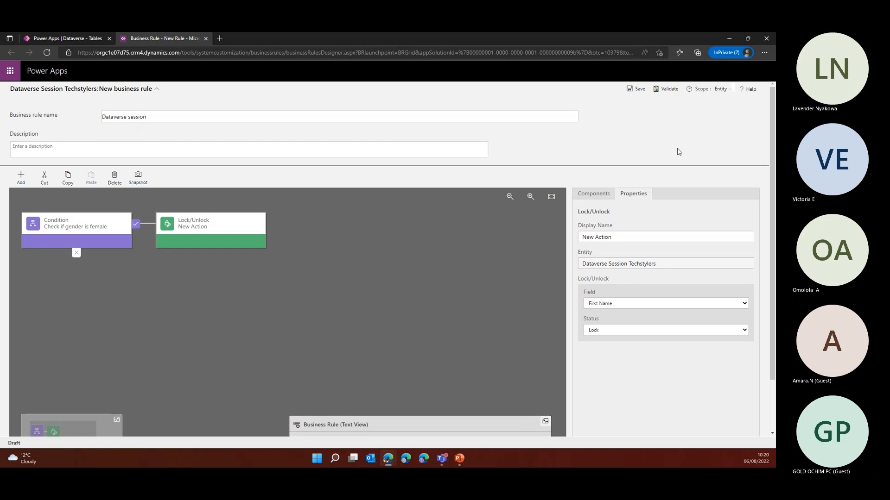
click(636, 89)
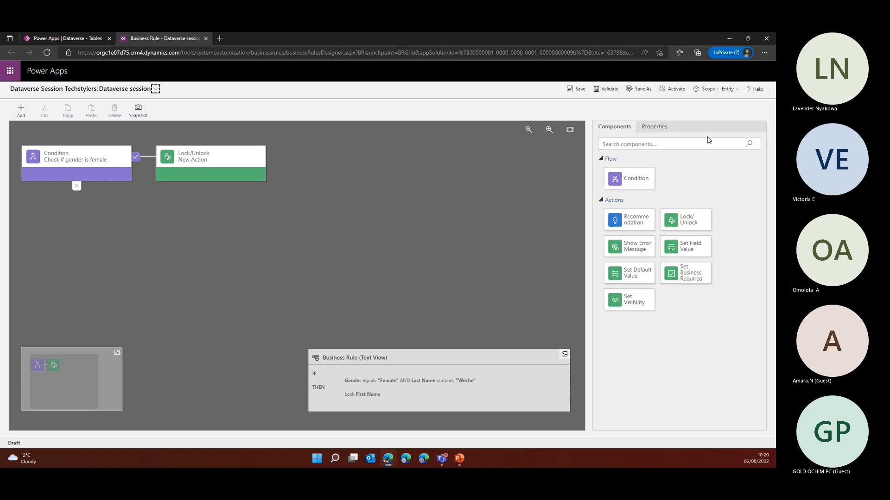
click(673, 89)
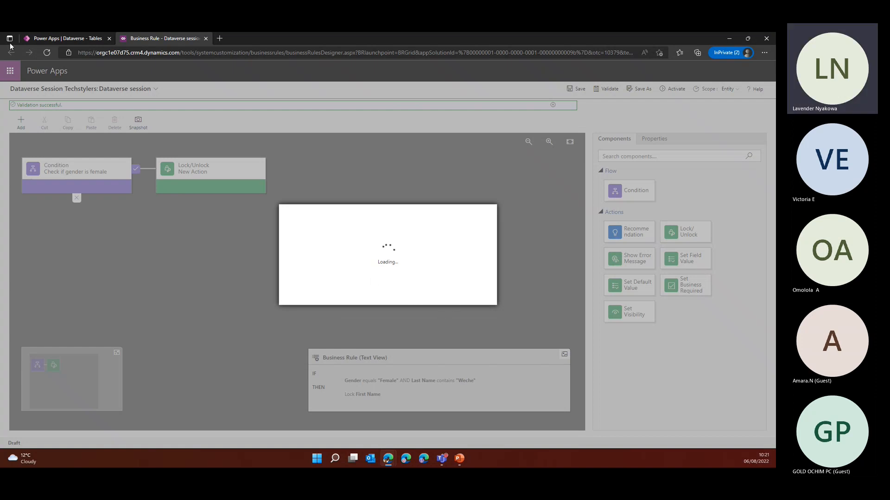
click(68, 38)
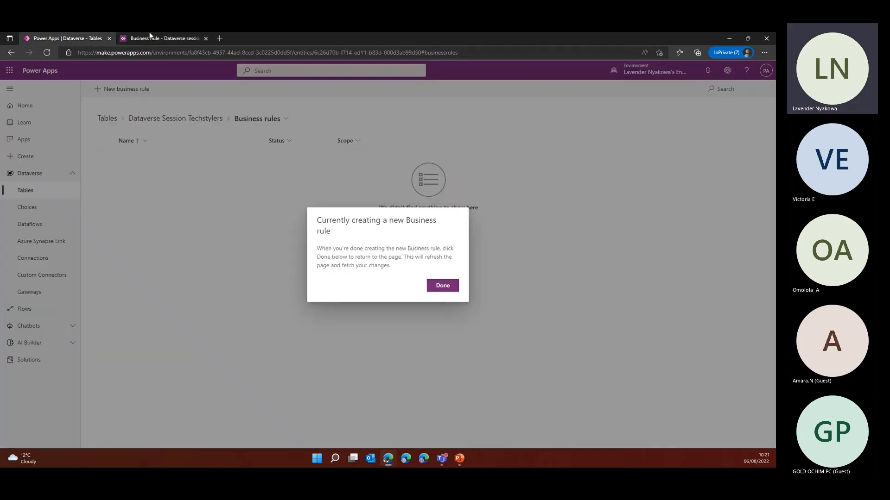
click(171, 38)
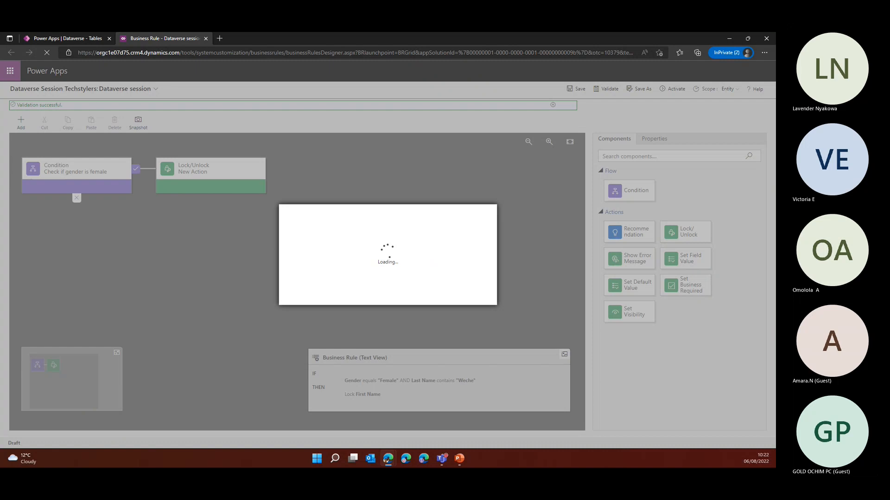
key(alt+Tab)
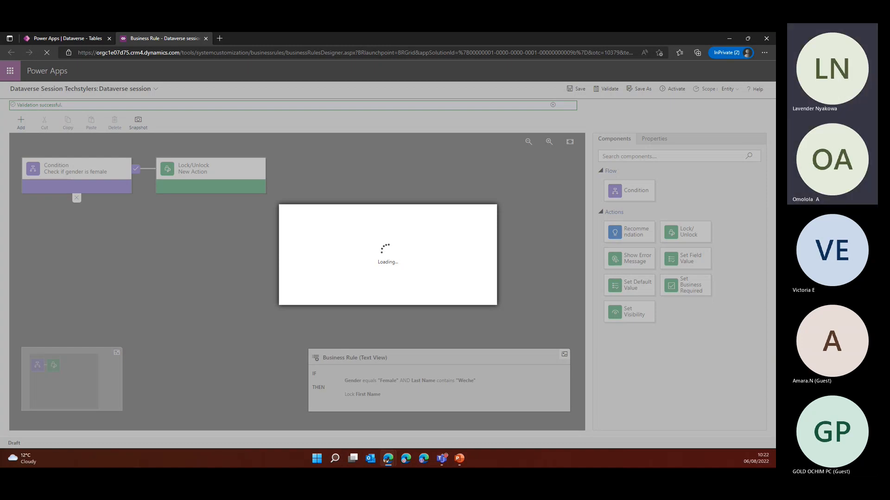
Finish the rule creation prompt in the table's business rules list and turn on the "Dataverse session" rule
click(67, 38)
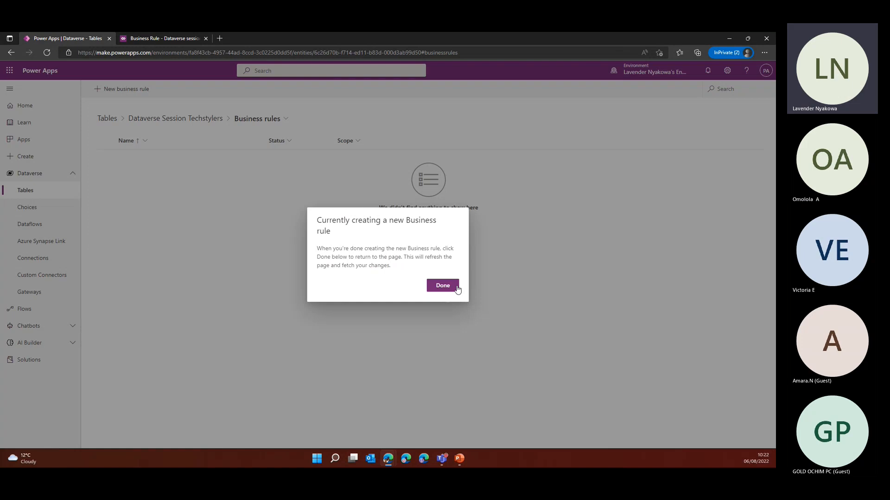
click(443, 286)
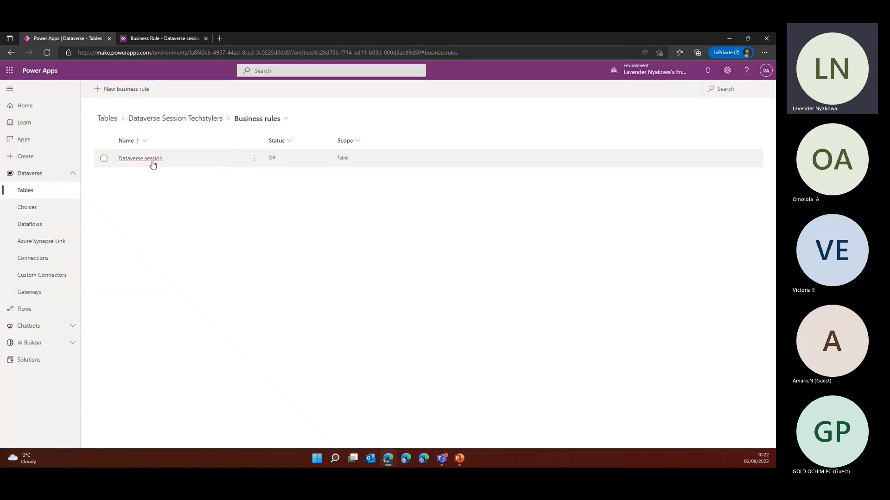
click(205, 161)
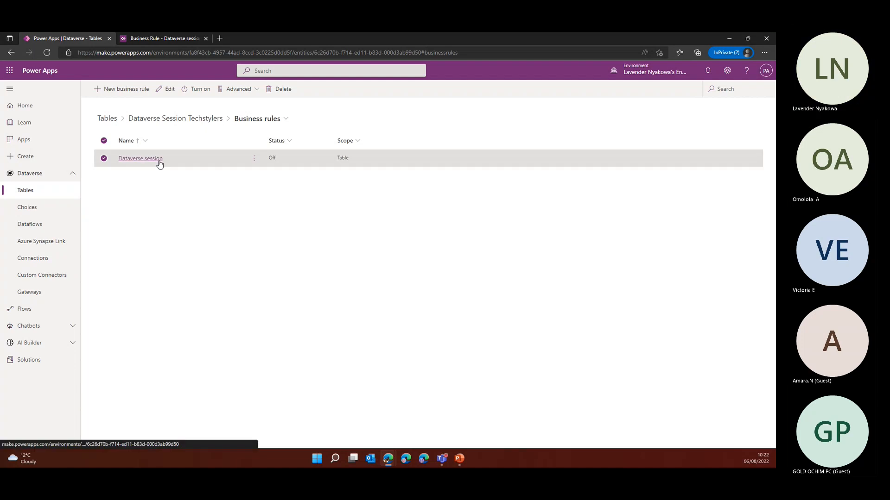
click(197, 95)
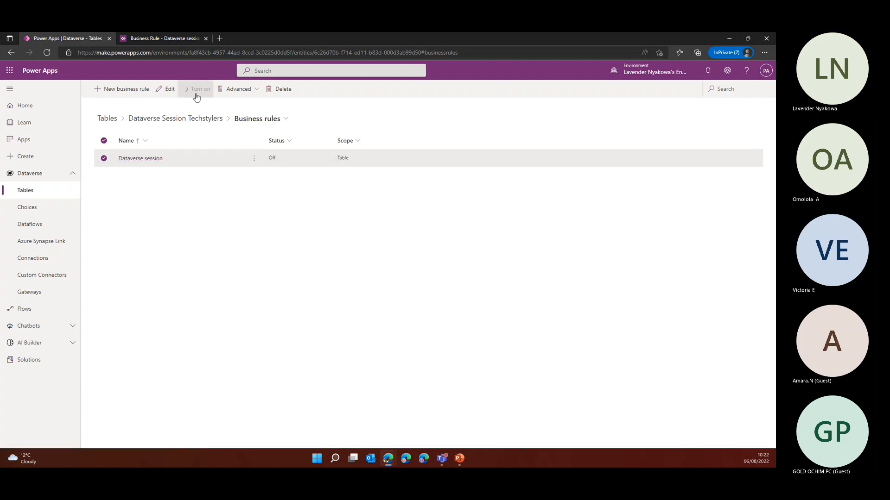
Try to activate the rule again from the rule designer and return to the business rules list
click(157, 37)
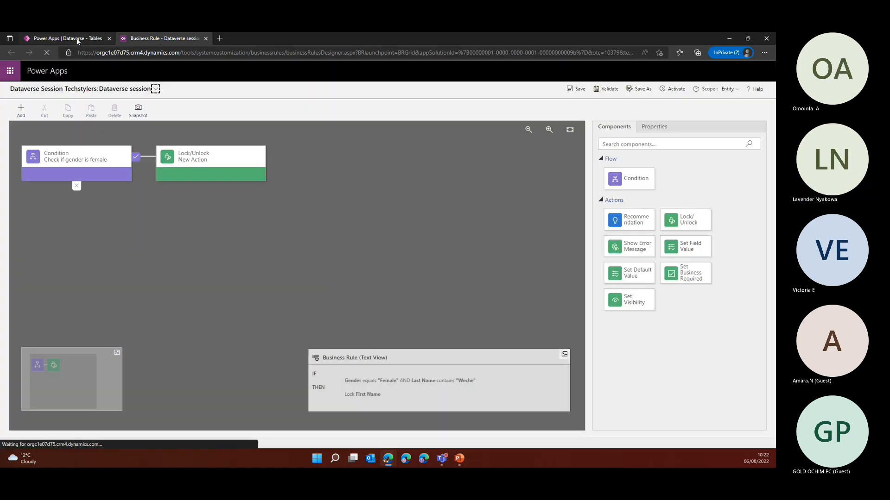
click(674, 89)
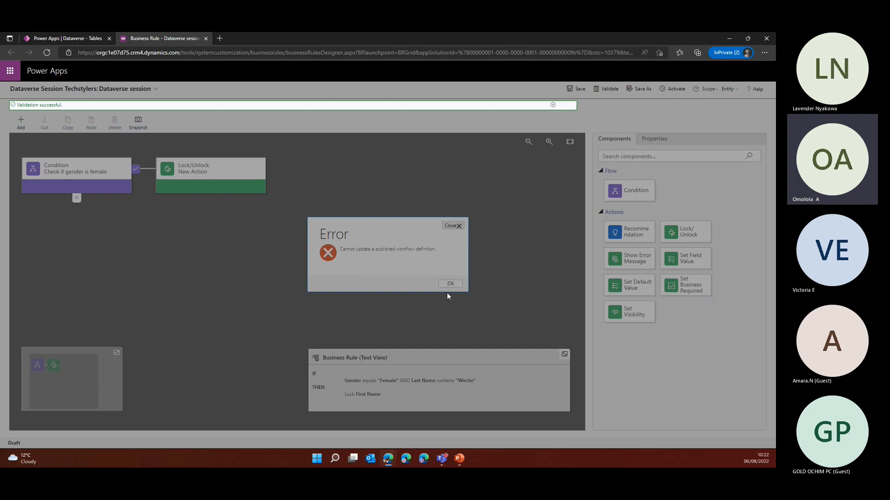
click(65, 38)
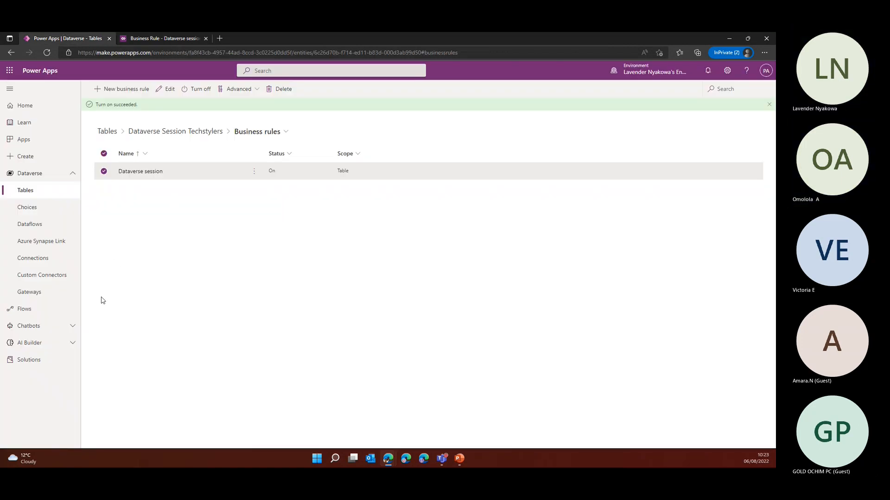
Check the rule's activation status in the designer and go back to the Dataverse Session Techstylers table overview
click(152, 38)
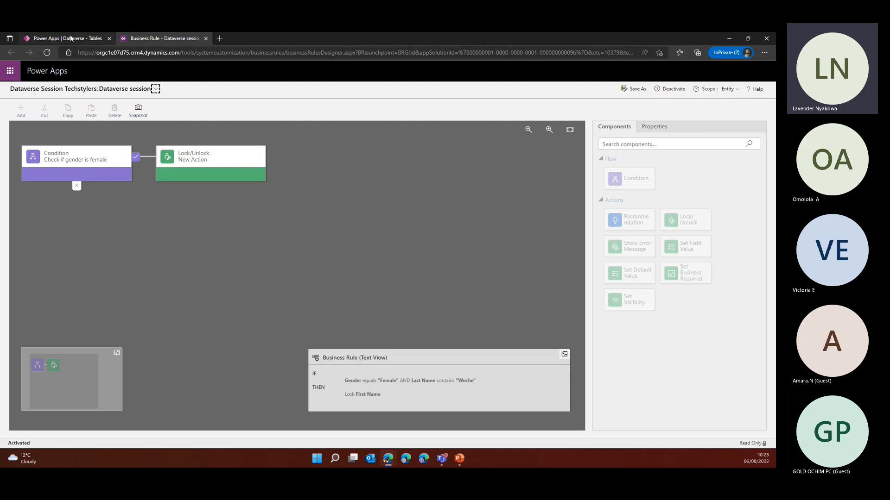
click(71, 38)
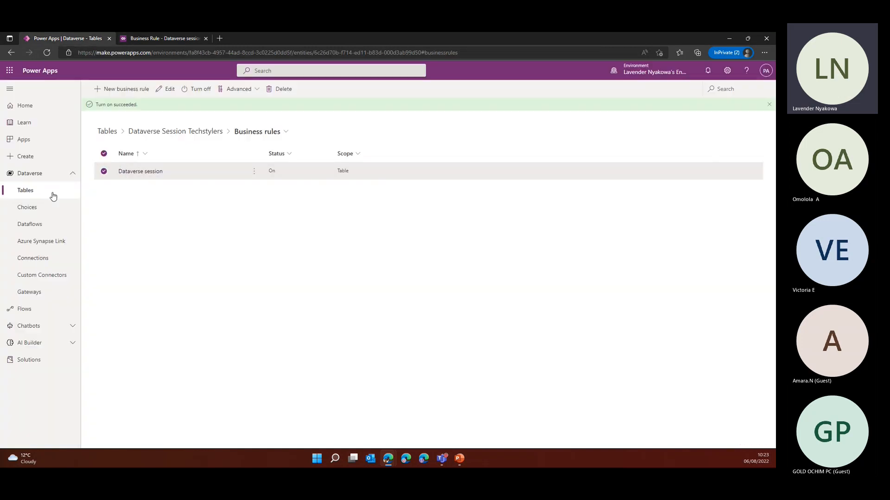
click(172, 132)
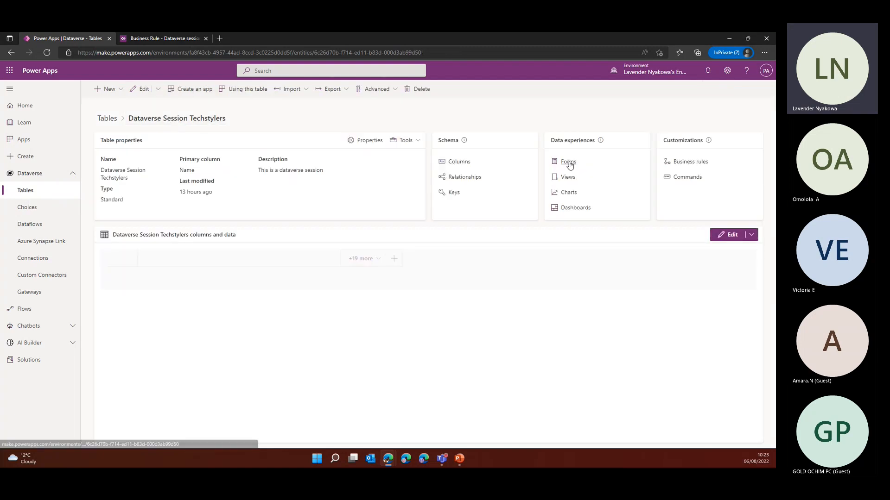
Open the Main "Information" form of the Dataverse Session Techstylers table in the form designer
click(569, 162)
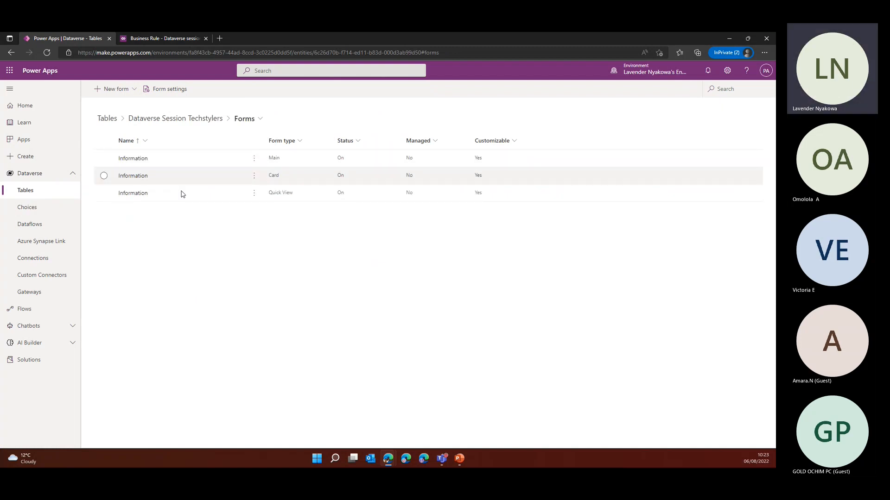
click(135, 159)
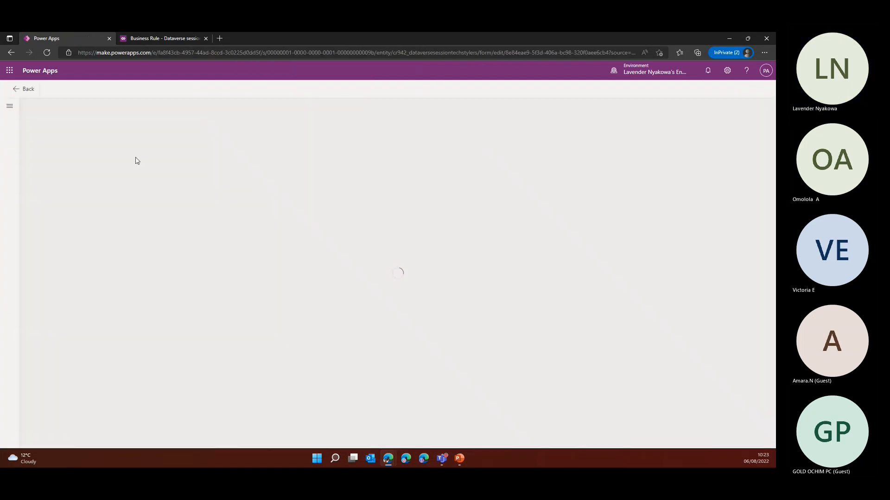
click(26, 89)
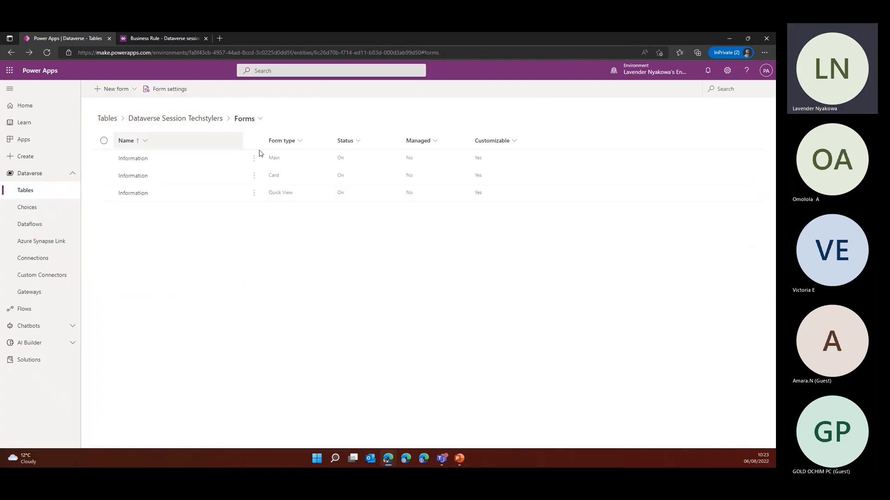
click(103, 159)
click(154, 89)
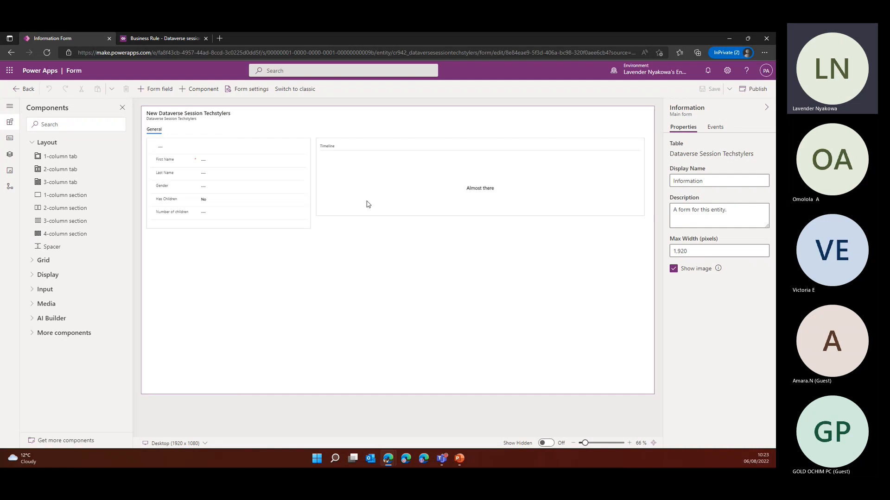
Inspect the status, scope and referenced columns of the "Dataverse session" business rule from within the form designer
click(9, 188)
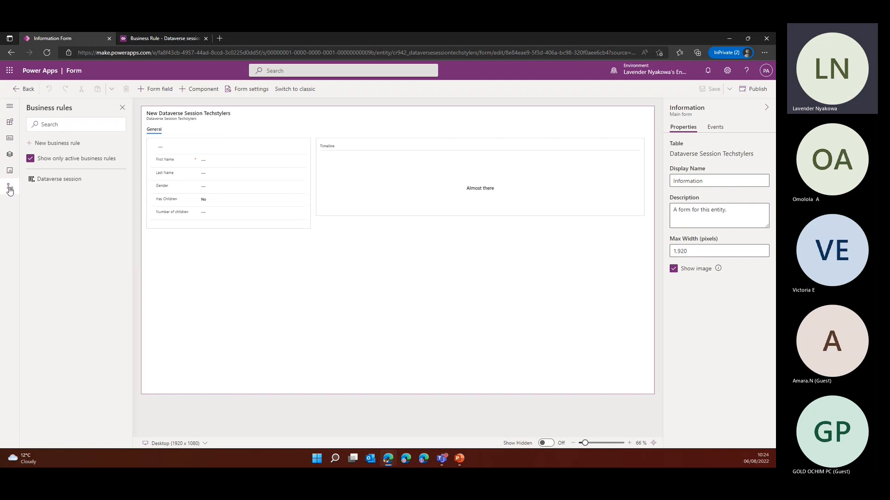
click(10, 108)
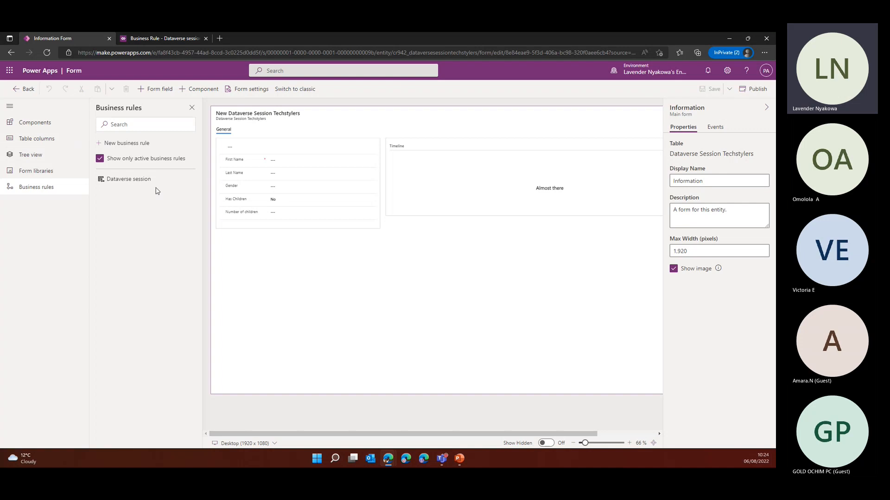
click(189, 182)
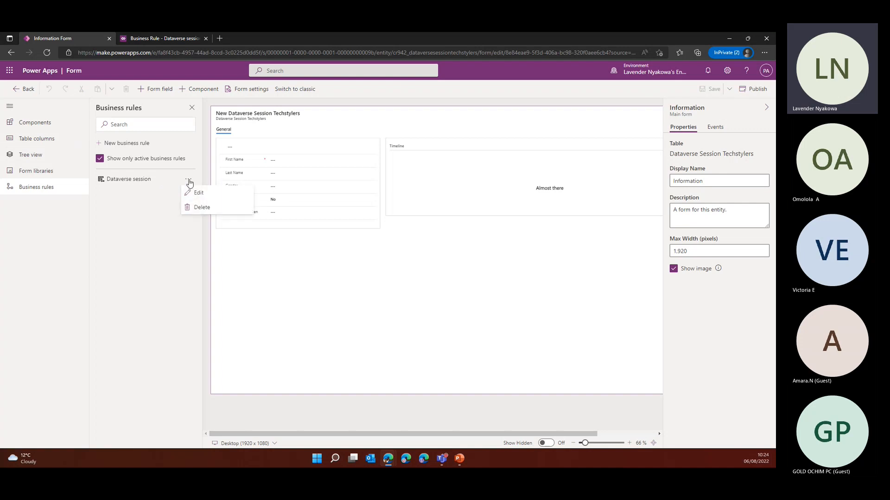
click(147, 181)
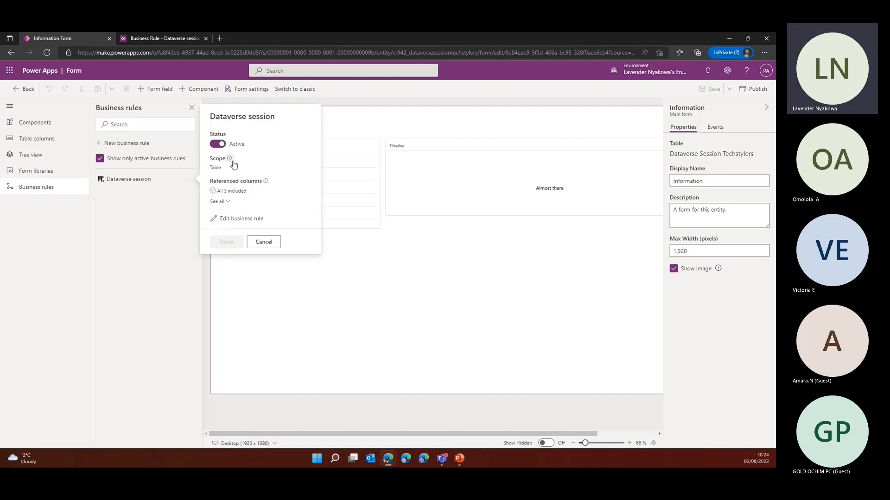
click(264, 242)
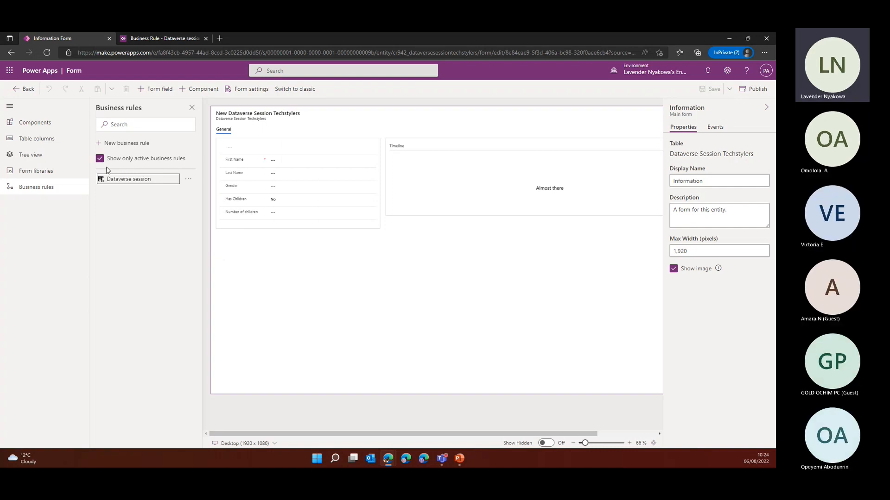
click(9, 106)
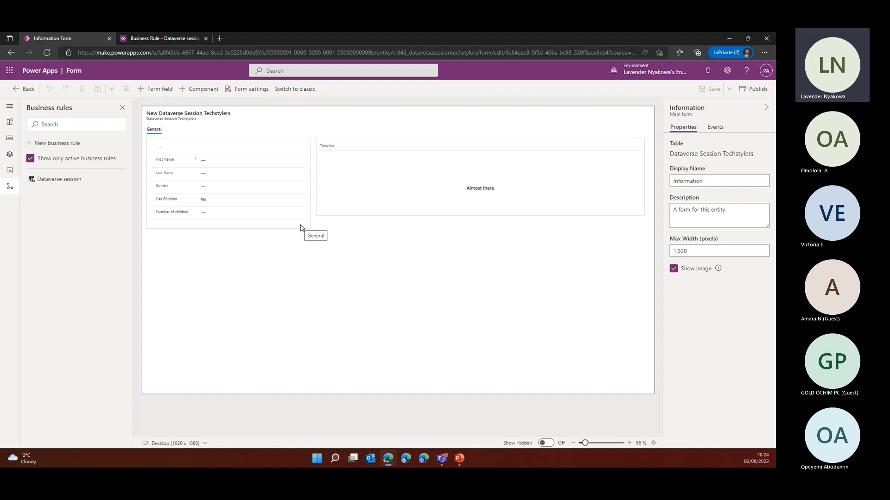
Deactivate the "Dataverse session" rule in the business rule designer
click(173, 40)
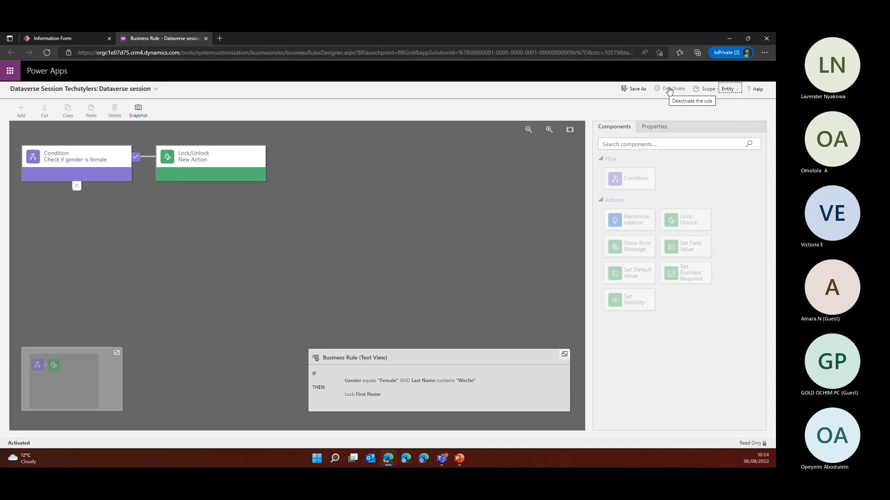
click(681, 91)
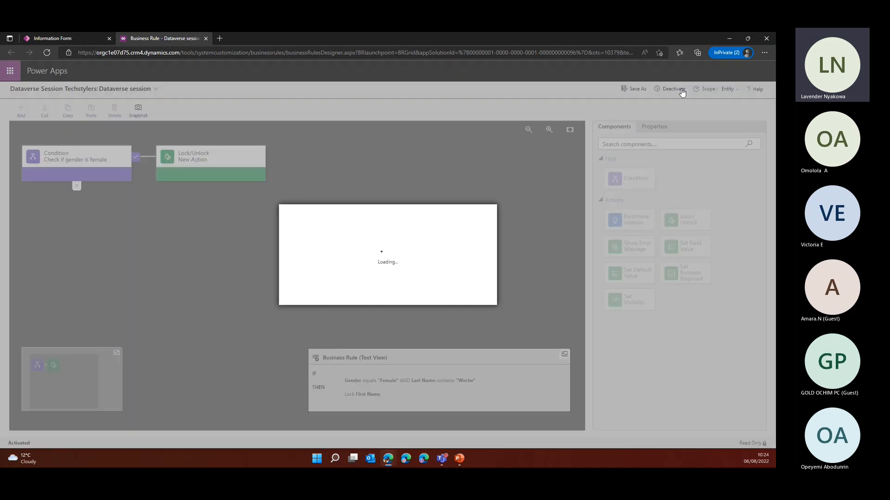
click(432, 296)
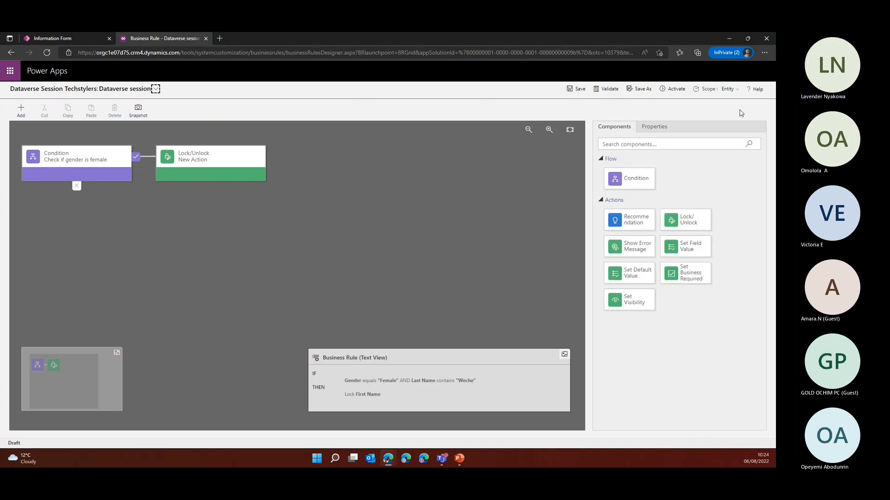
Set the business rule's scope to the Information form and save the rule
click(732, 91)
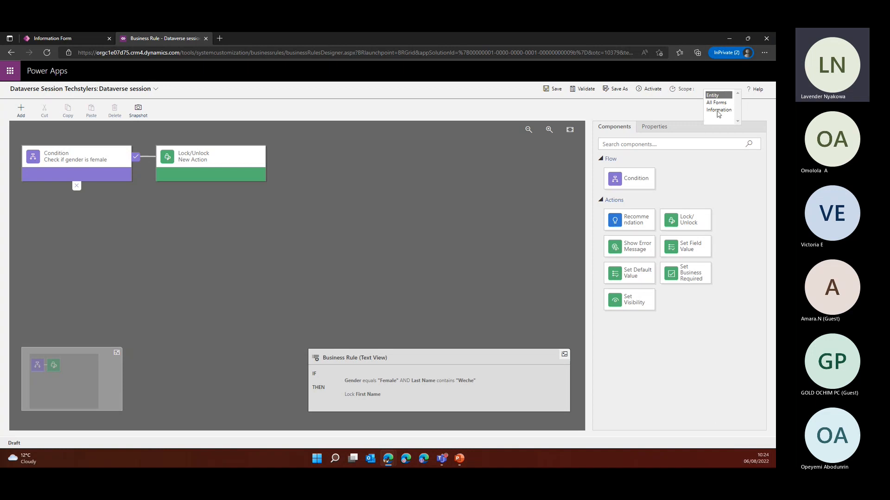
click(55, 41)
click(166, 39)
click(715, 111)
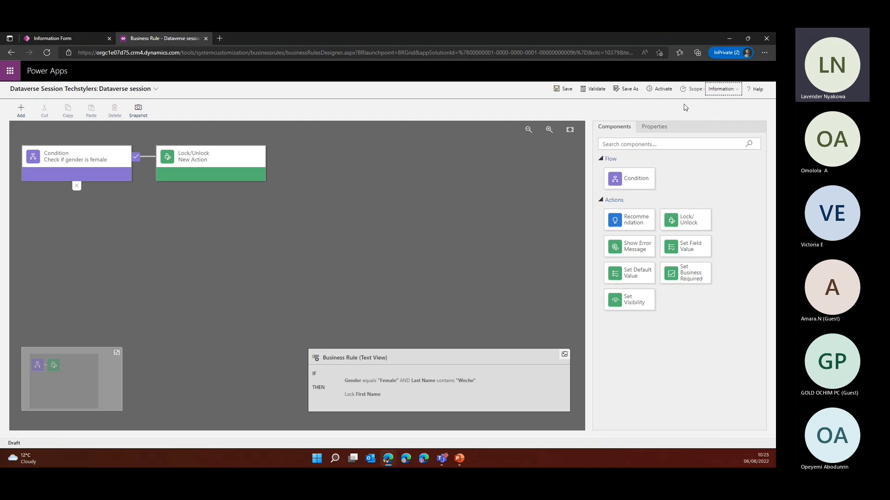
click(566, 90)
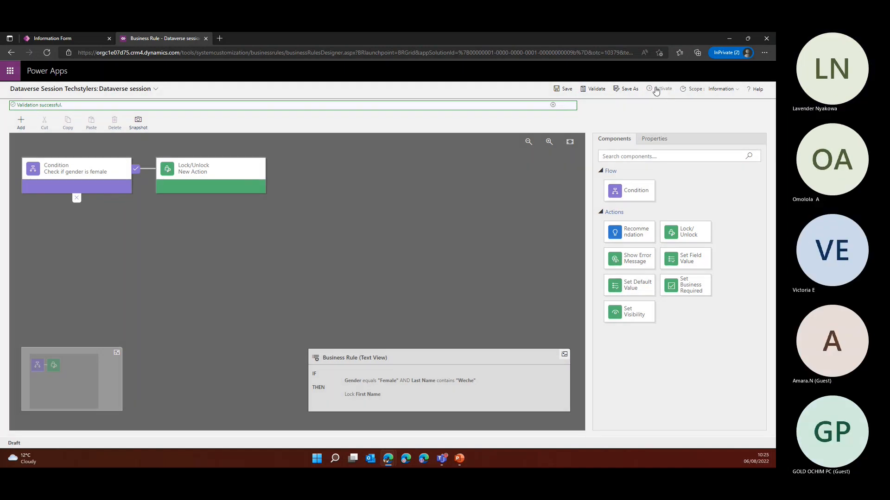
Activate the "Dataverse session" rule and return through the form designer to the table's forms list
click(658, 90)
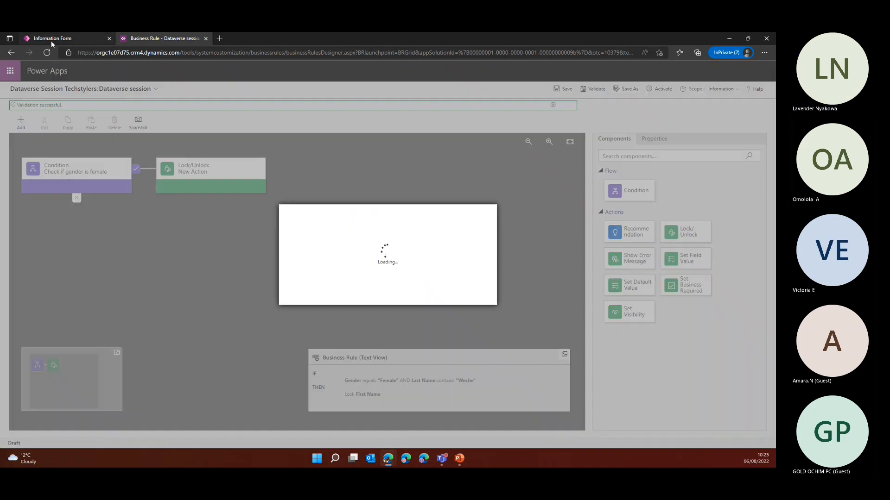
click(433, 297)
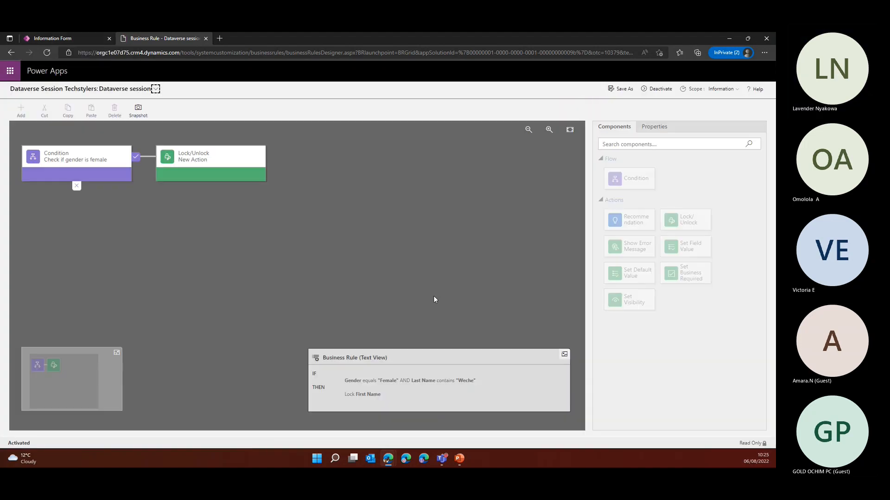
click(48, 39)
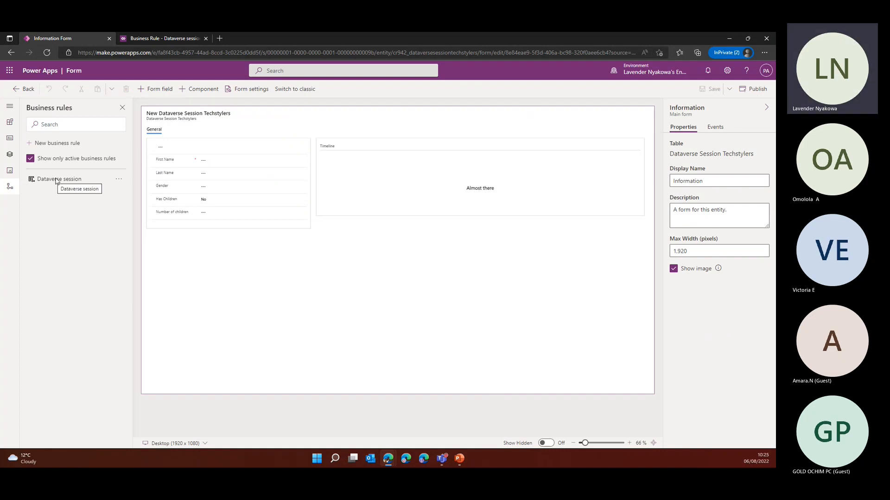
click(24, 89)
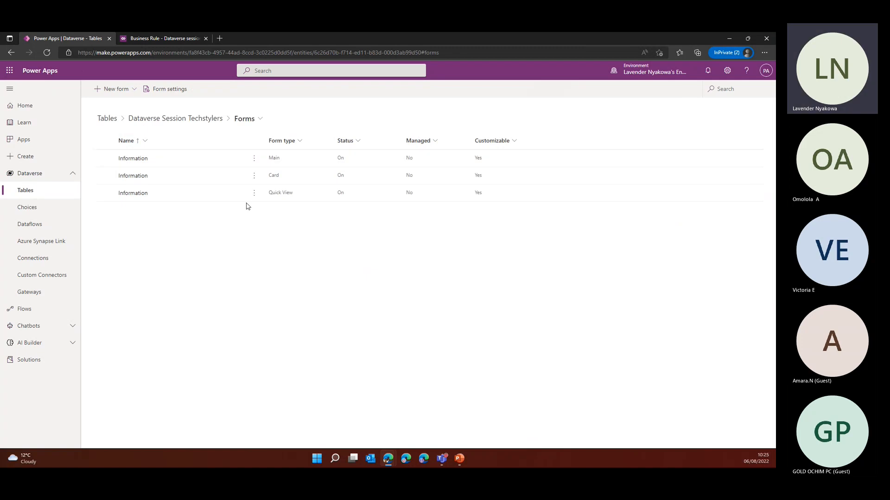
Open the Card form for editing in a new tab, then dismiss the form-editing prompt and select the Main form
click(209, 177)
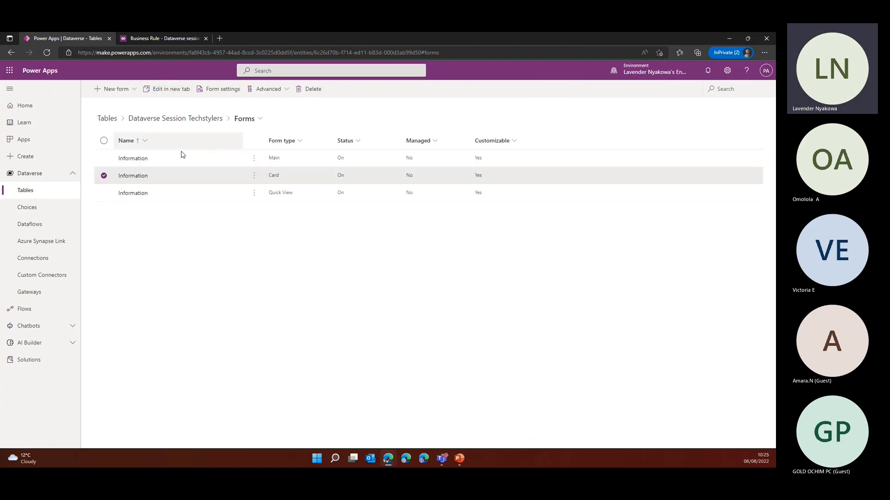
click(166, 92)
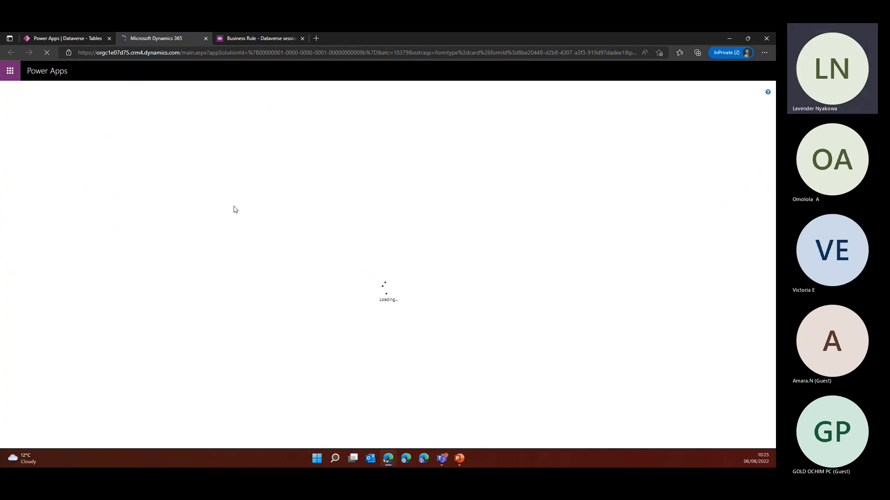
click(77, 39)
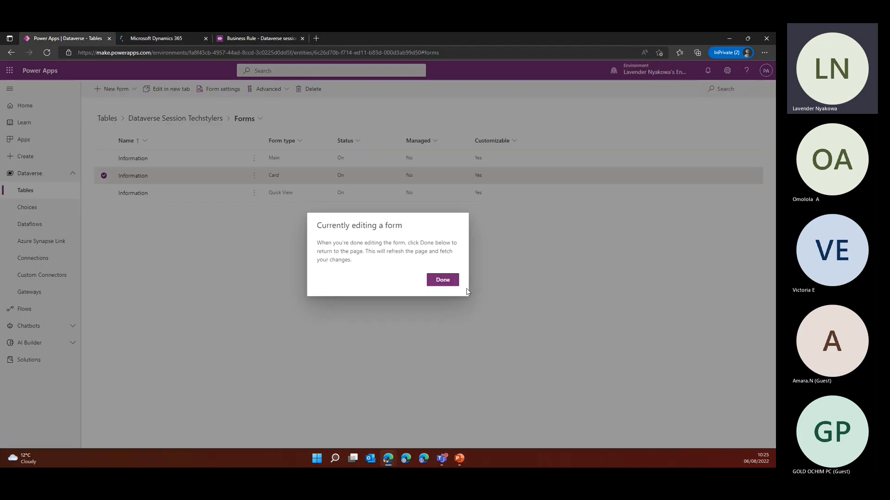
click(437, 274)
click(202, 162)
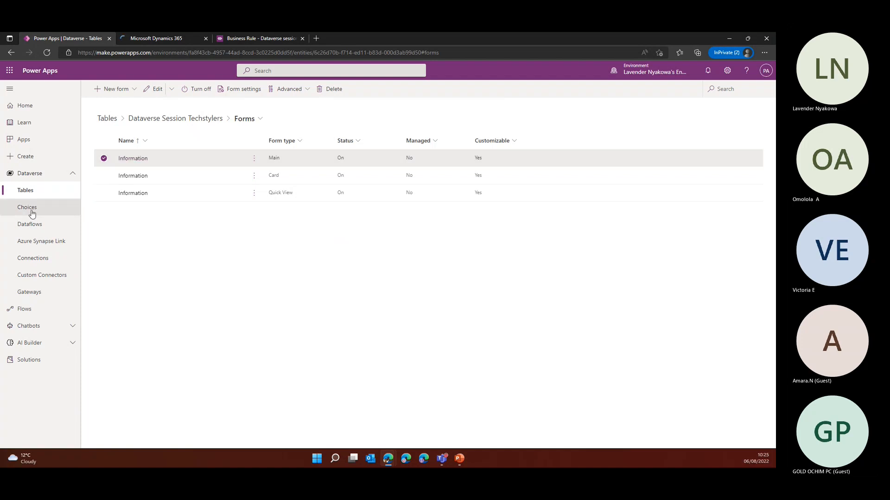
Create a model-driven app named "Dataverse" based on the Dataverse Session Techstylers table
click(26, 191)
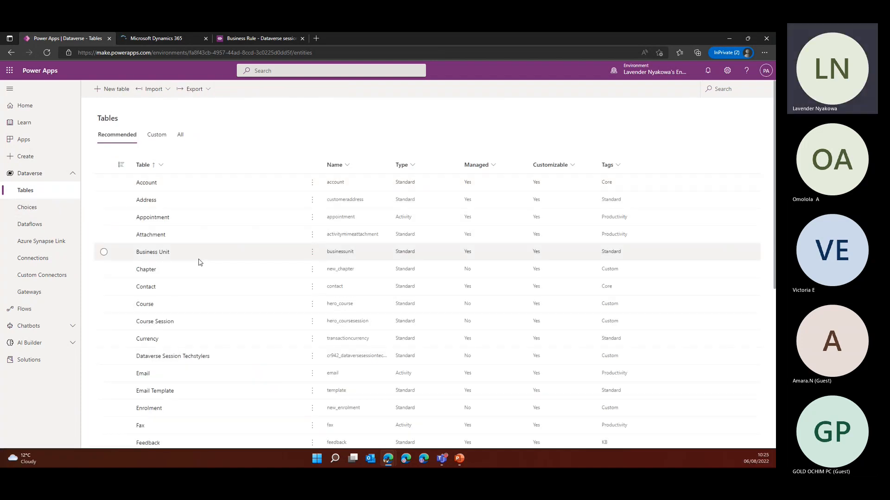
click(199, 358)
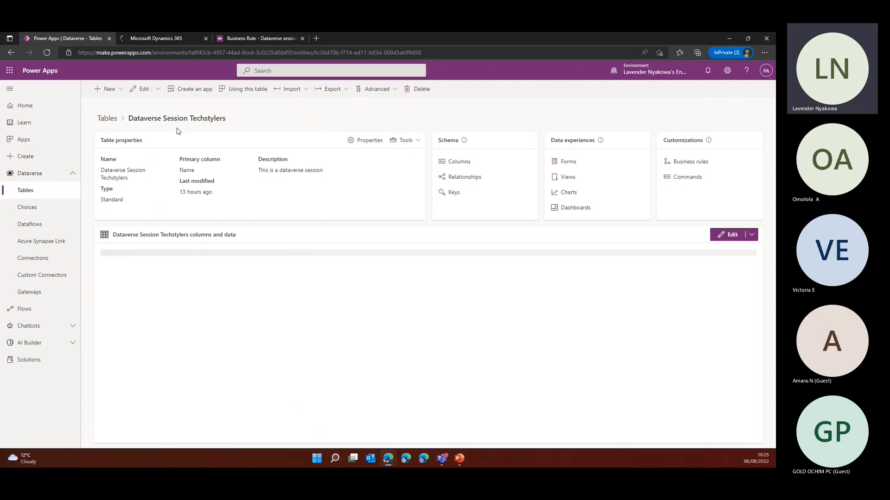
click(195, 90)
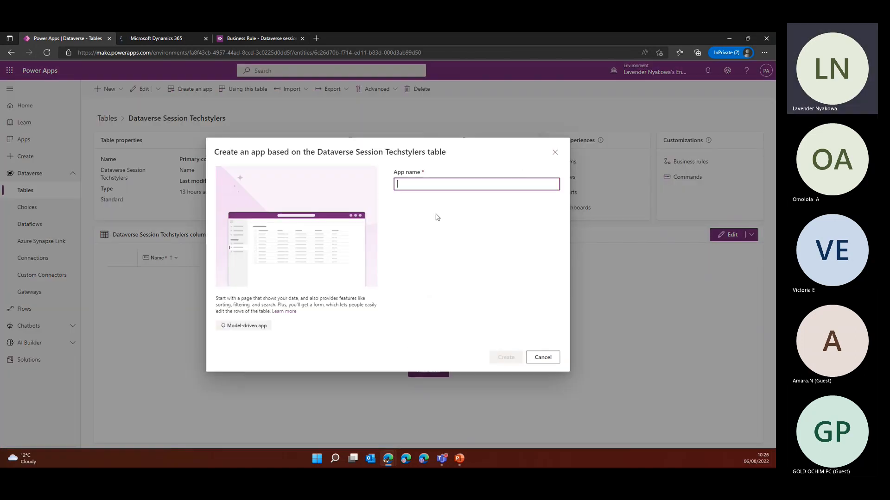
text(Dataverse)
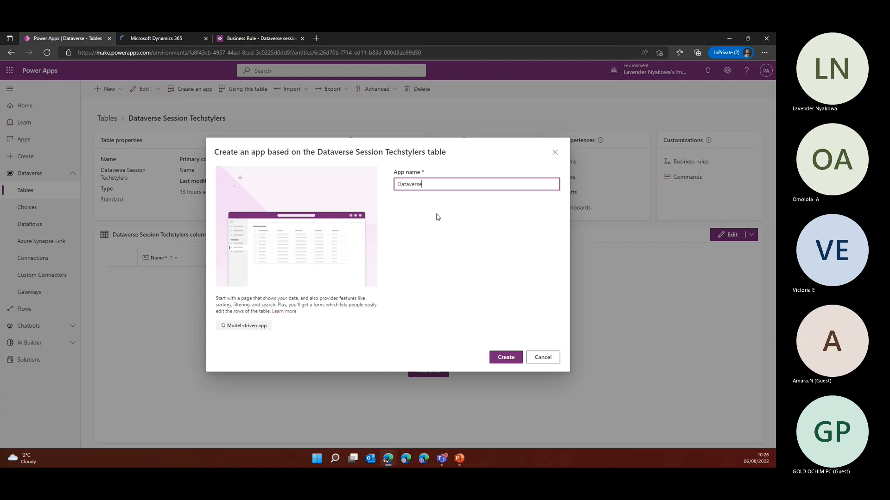
click(506, 357)
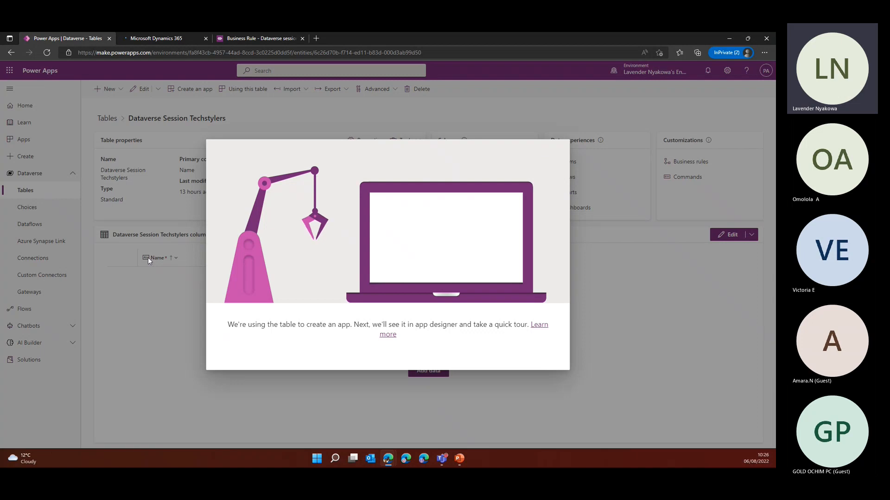
click(163, 38)
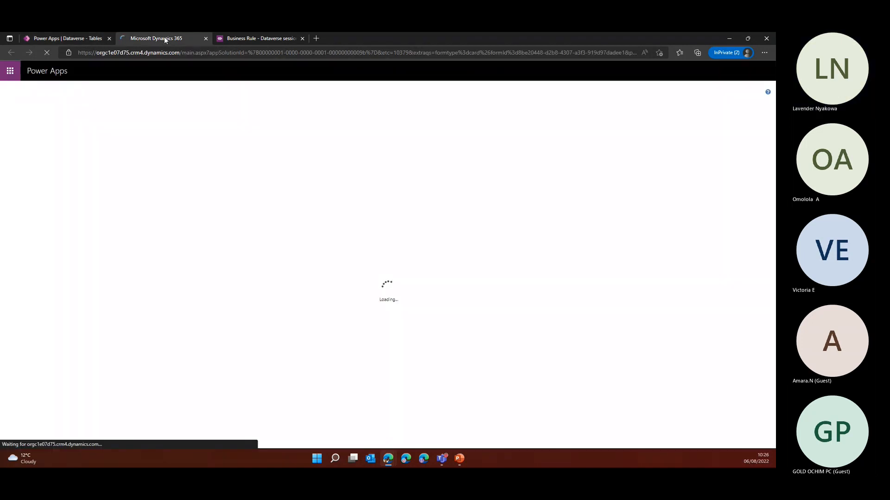
click(260, 37)
click(48, 38)
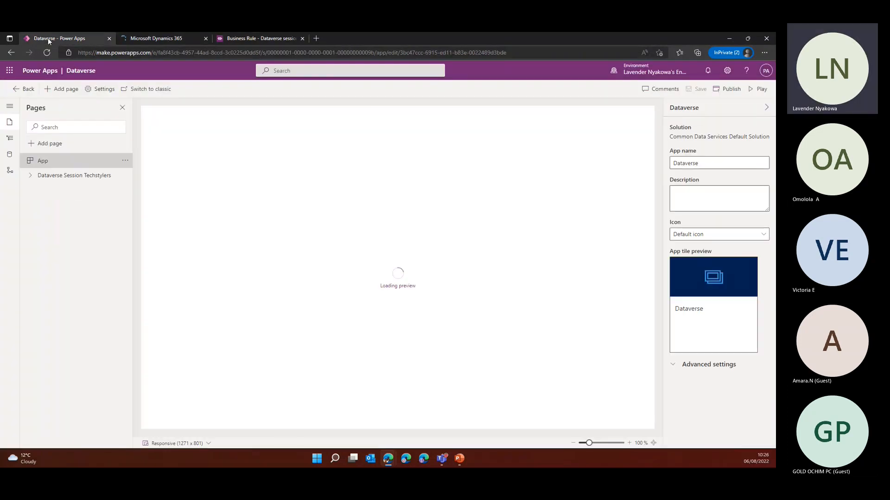
Play the Dataverse app and start a new Dataverse Session Techstylers record
click(67, 177)
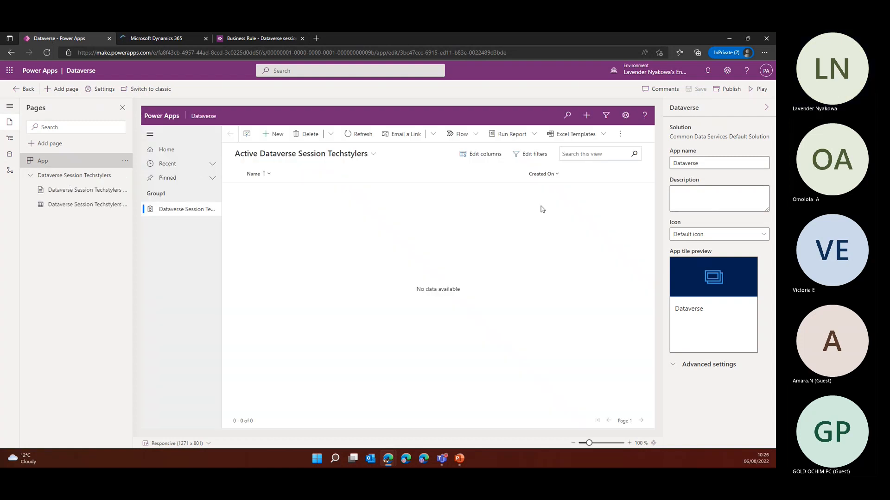
click(759, 90)
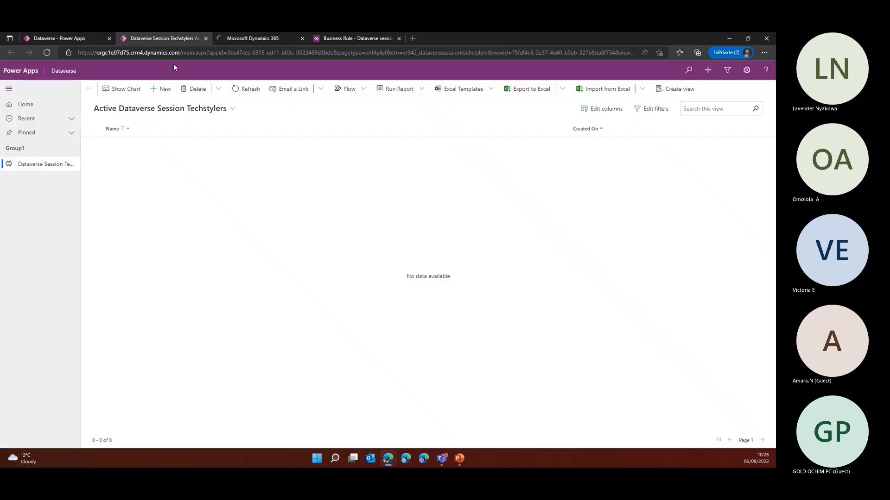
click(162, 89)
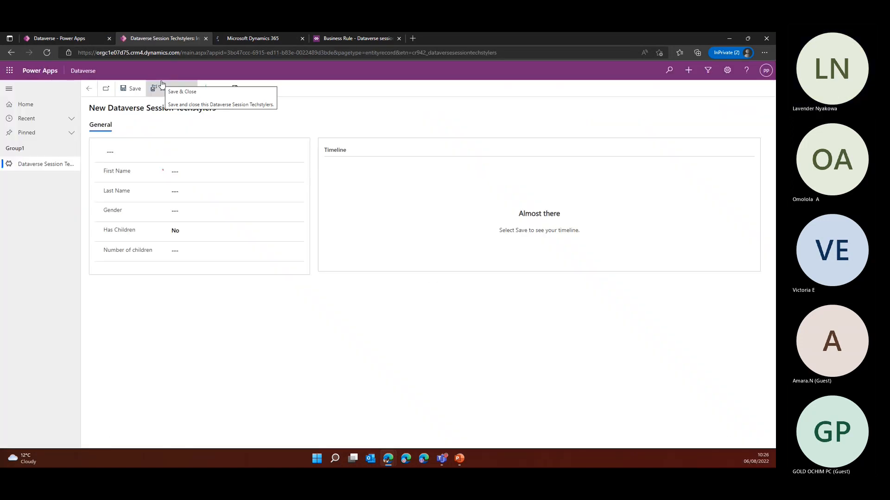
Fill in the first name and the last name required by the rule, set Gender to Female, and check the First Name lock
click(176, 172)
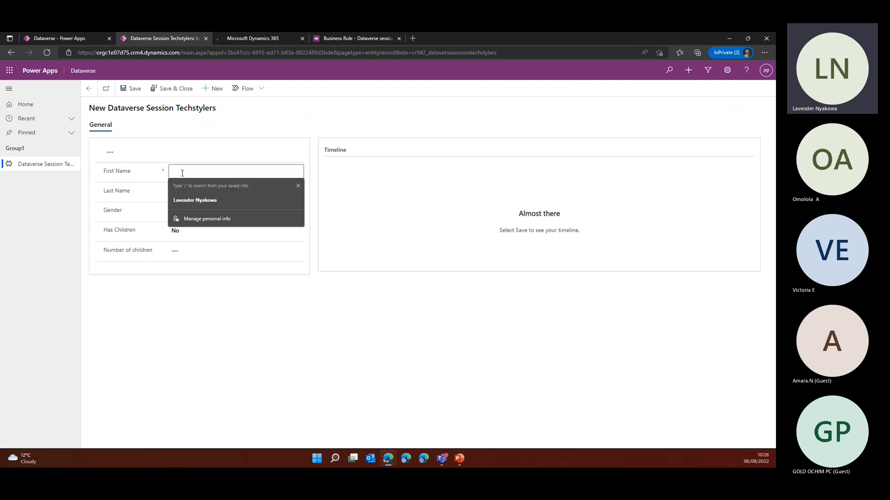
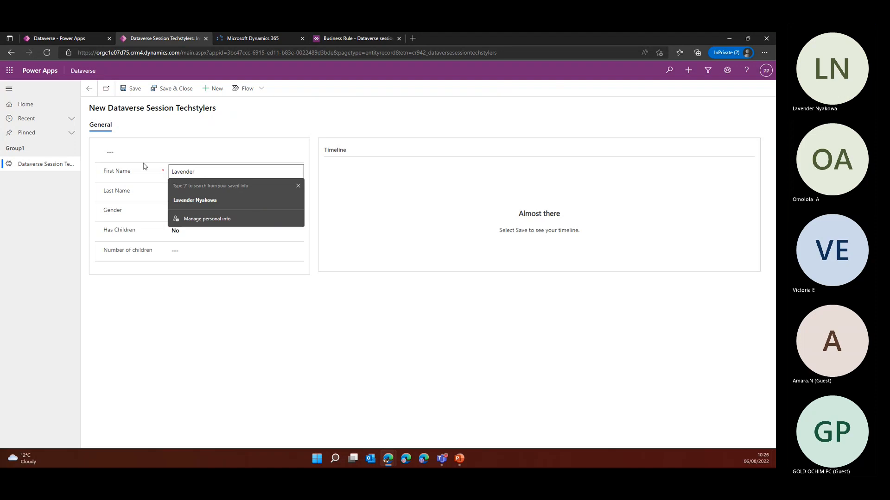
click(142, 189)
click(204, 191)
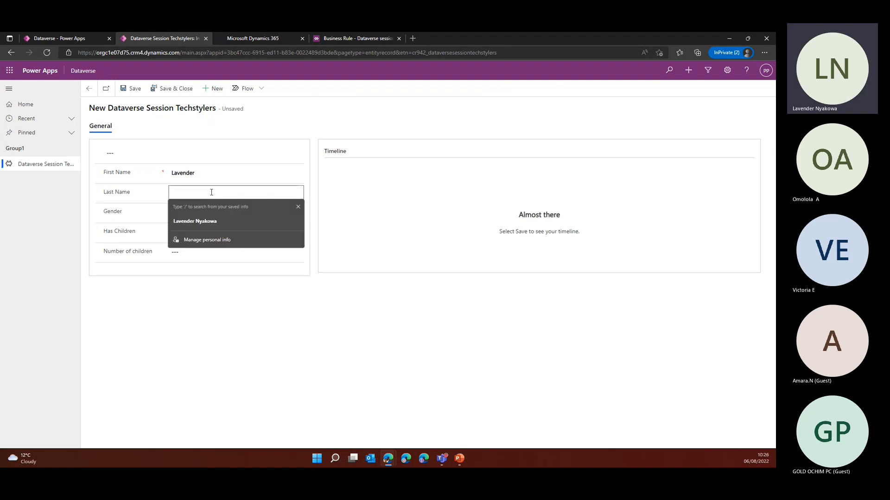
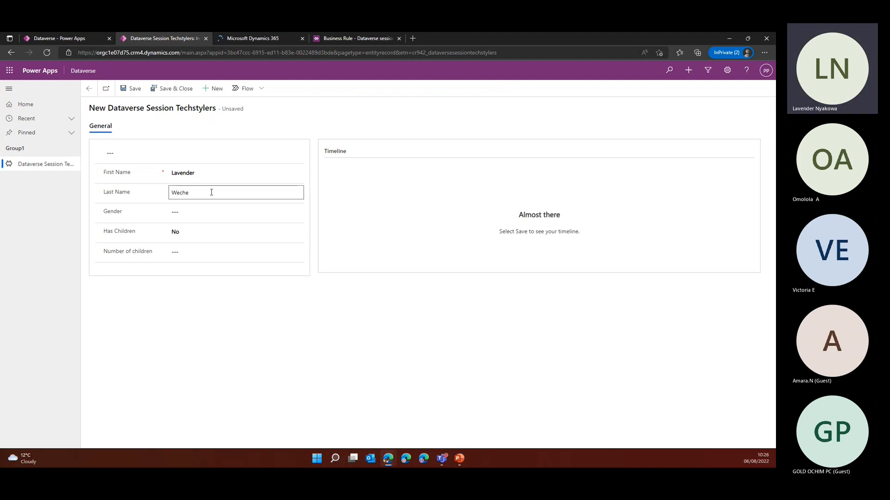
click(197, 215)
click(194, 232)
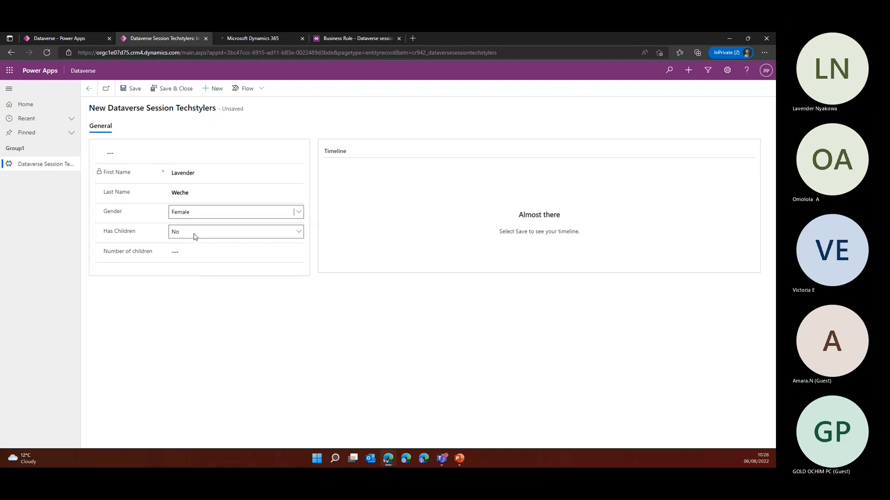
click(99, 177)
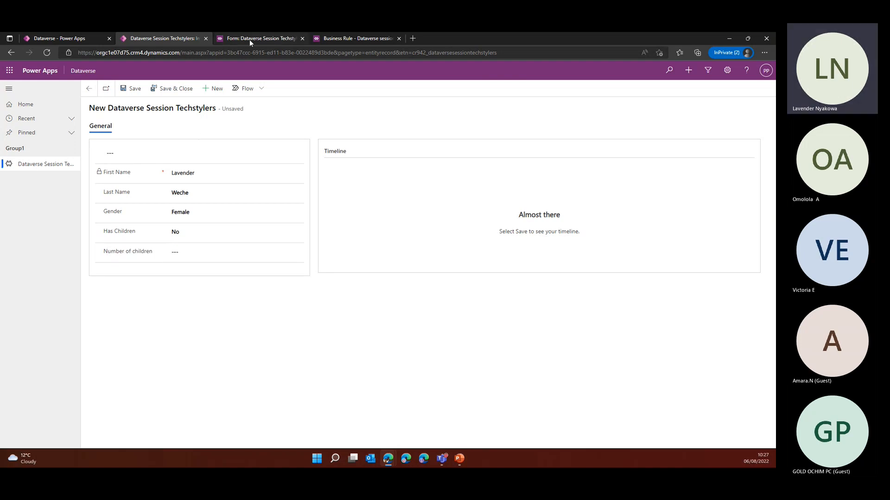
Deactivate the "Dataverse session" business rule
click(341, 41)
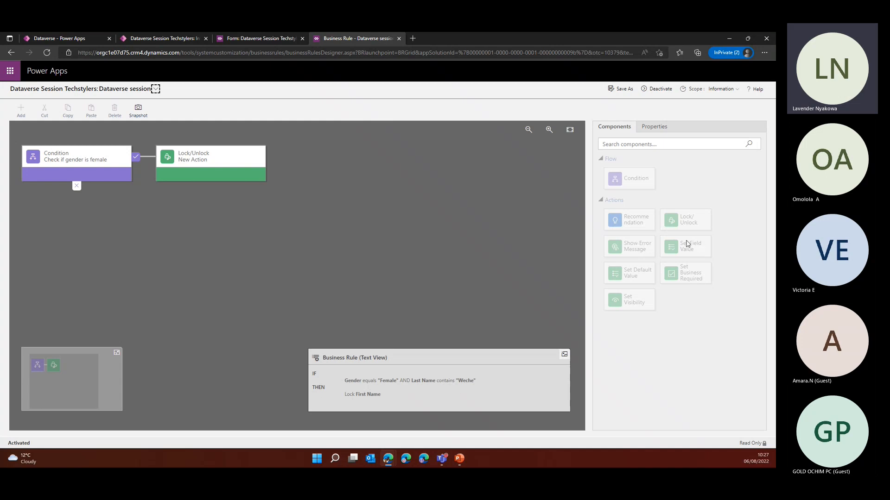
click(656, 89)
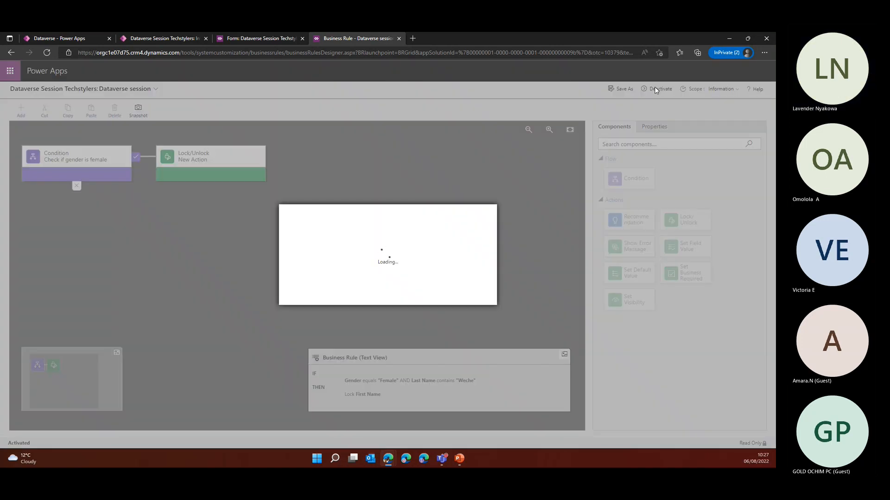
click(431, 297)
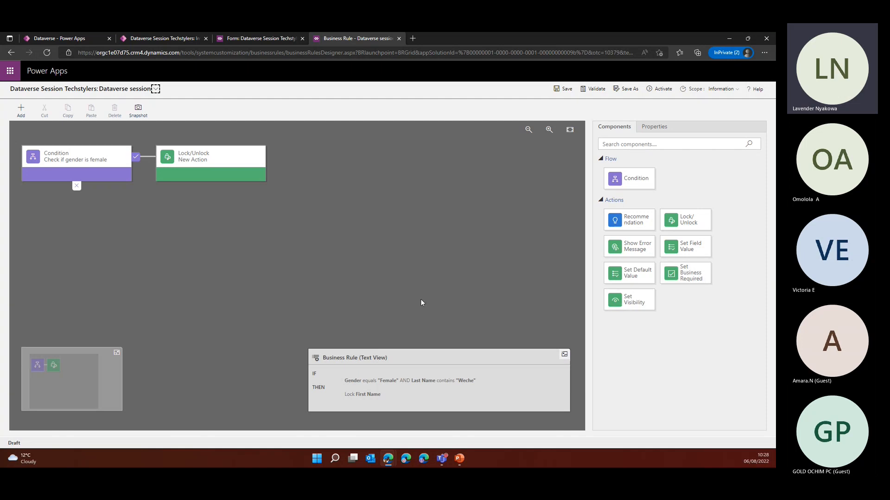
click(76, 38)
click(153, 38)
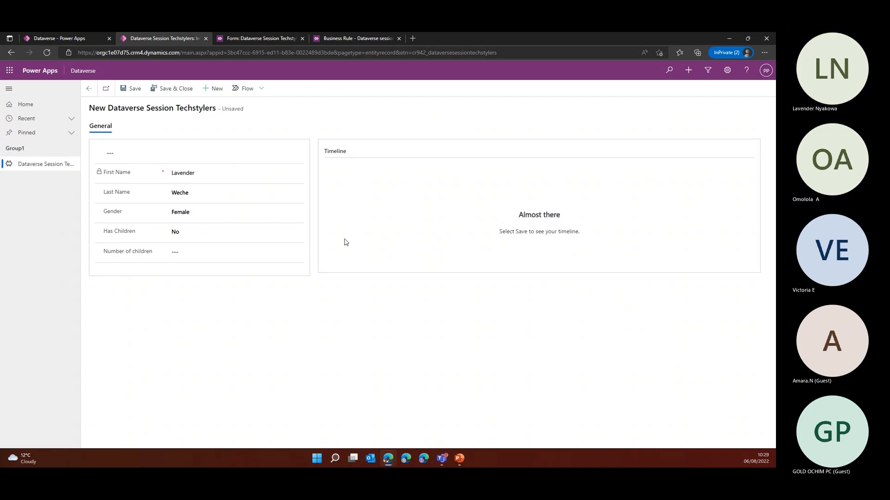
key(alt+Tab)
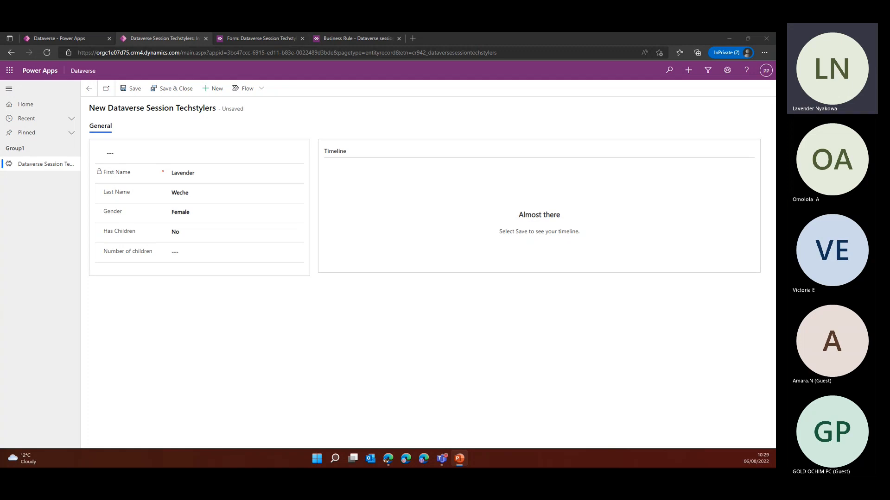
click(299, 307)
key(super+d)
click(387, 459)
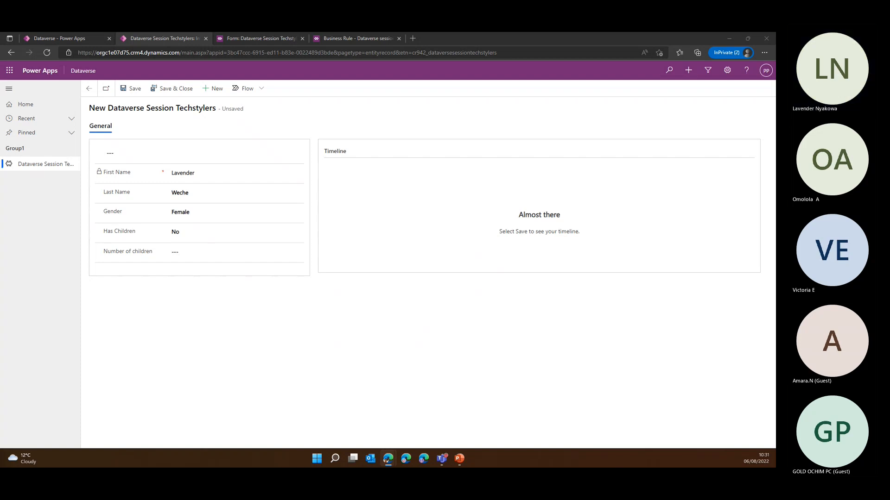
Leave the Dataverse app designer and open the list of business process flows
click(73, 38)
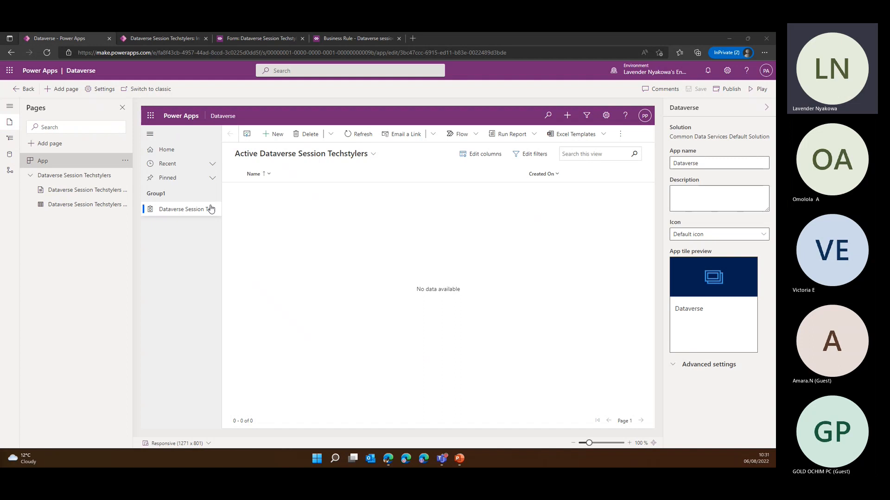
click(21, 89)
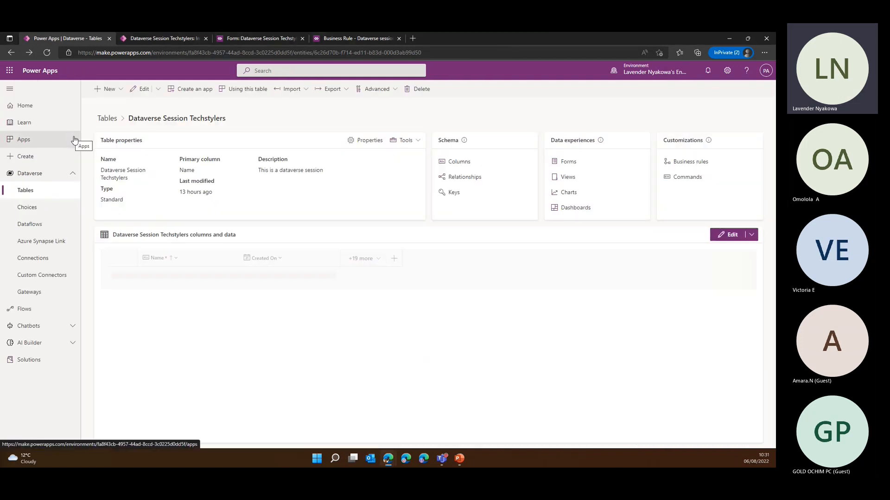
click(36, 315)
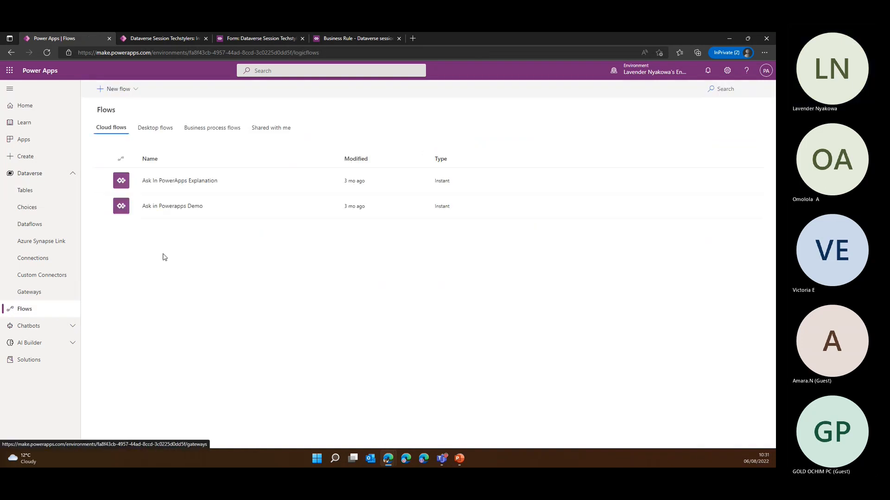
click(215, 133)
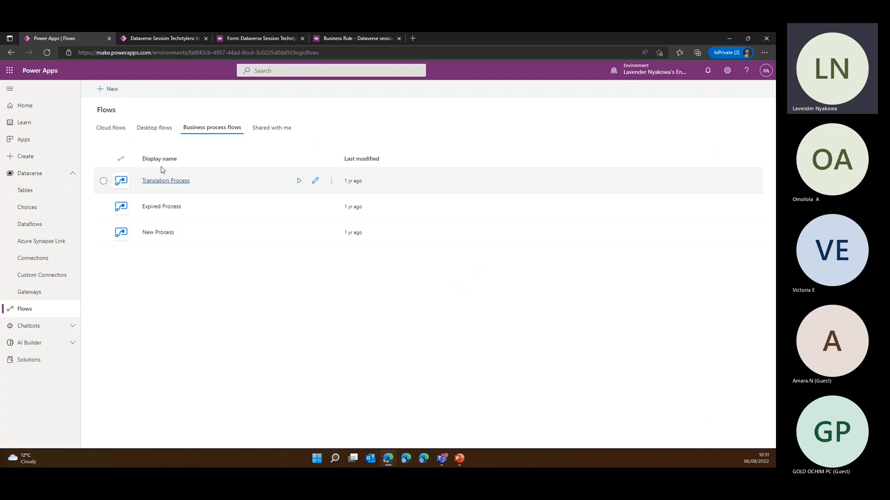
Create a business process flow named "Dataverse Techstylers session" with an auto-generated name, based on the Dataverse Session Techstylers table
click(112, 90)
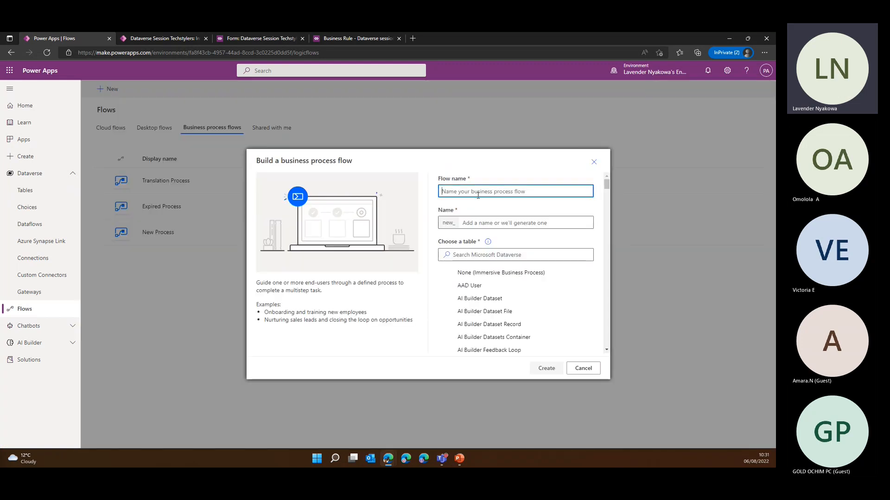
text(Datavers)
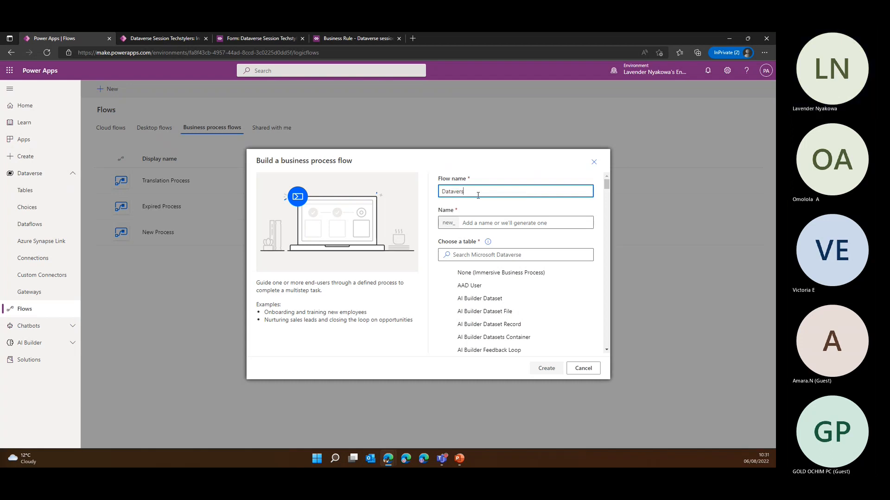
text(e Techstylers session)
click(518, 223)
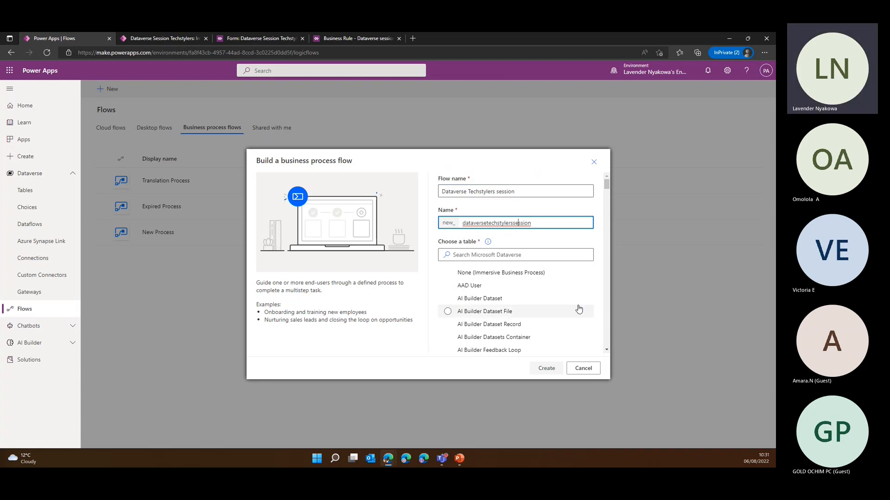
click(475, 257)
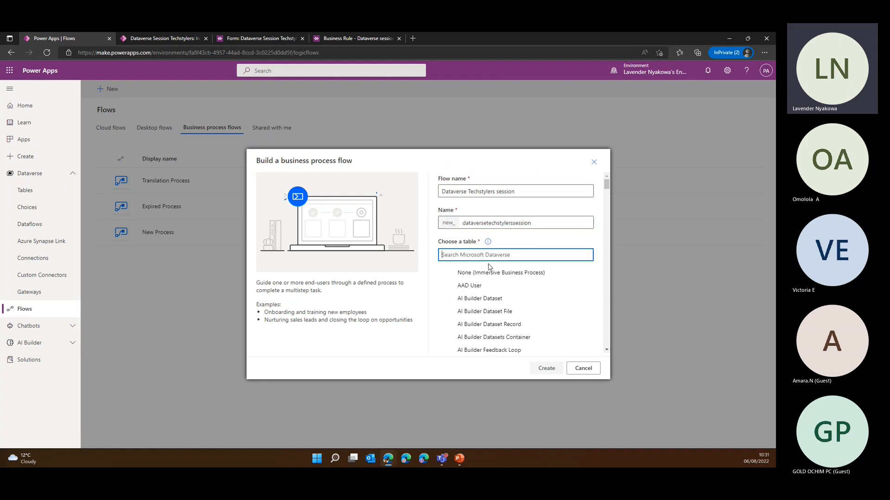
text(dataver)
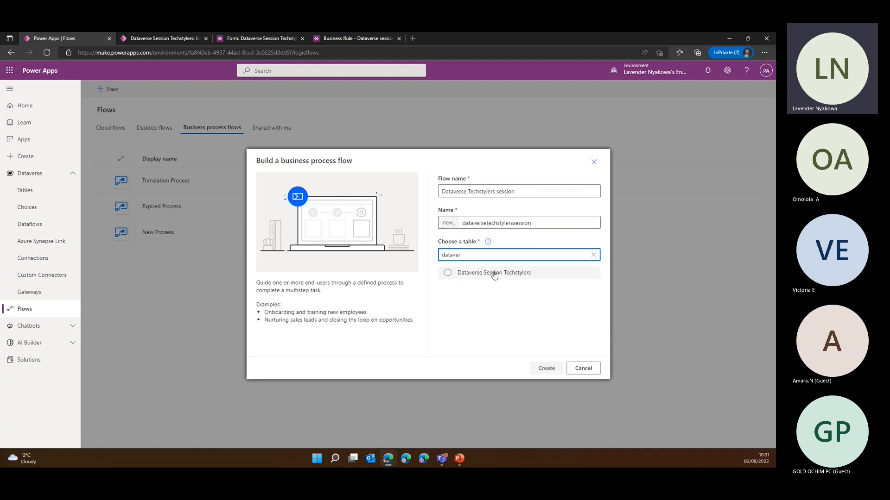
click(493, 272)
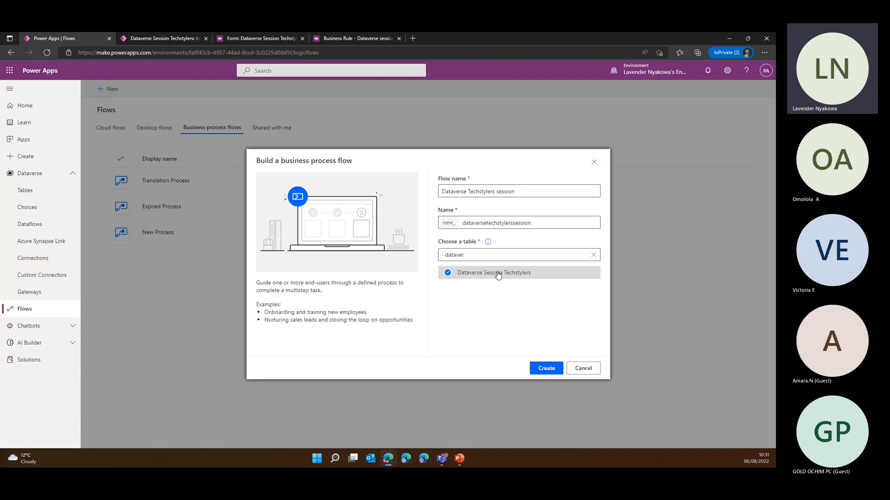
click(546, 369)
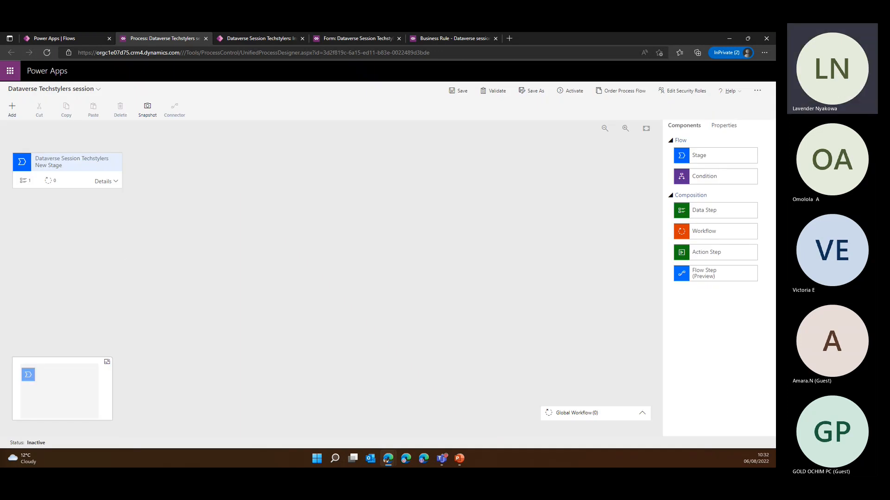
click(79, 181)
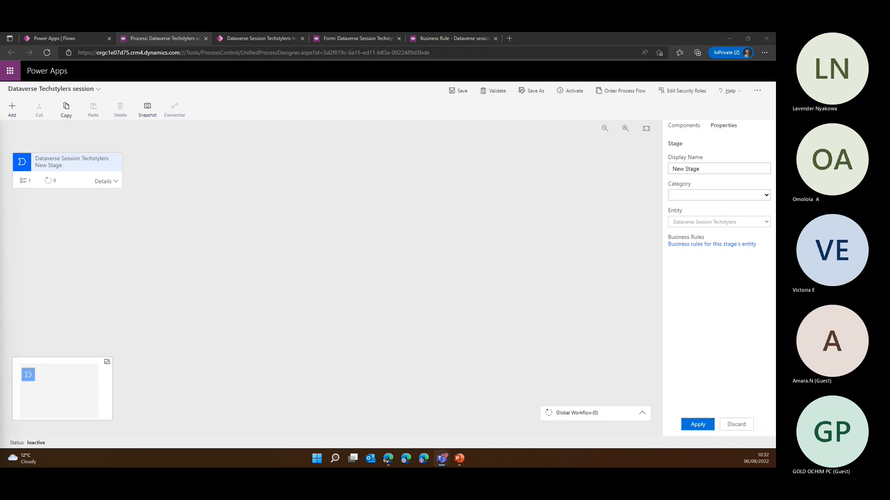
key(super+d)
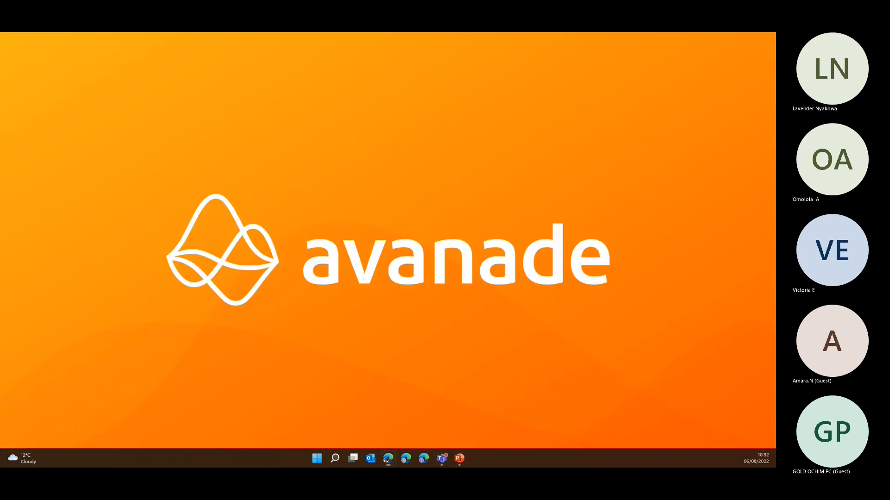
key(super+d)
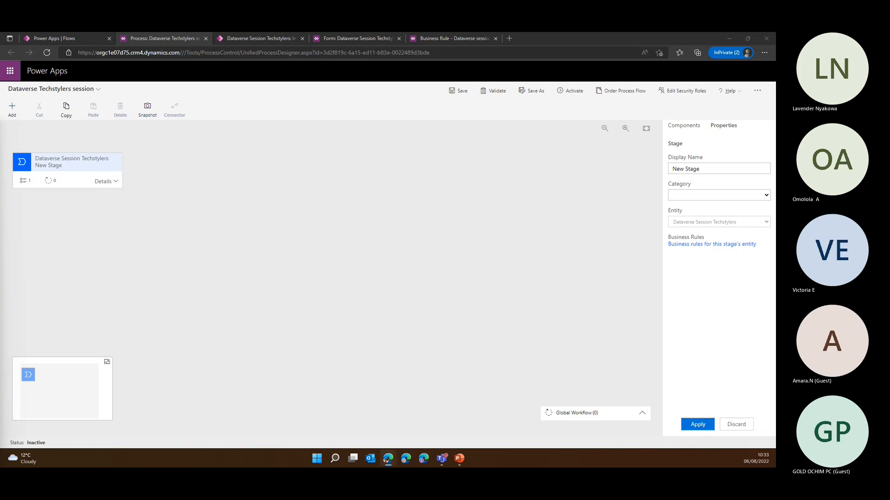
click(441, 459)
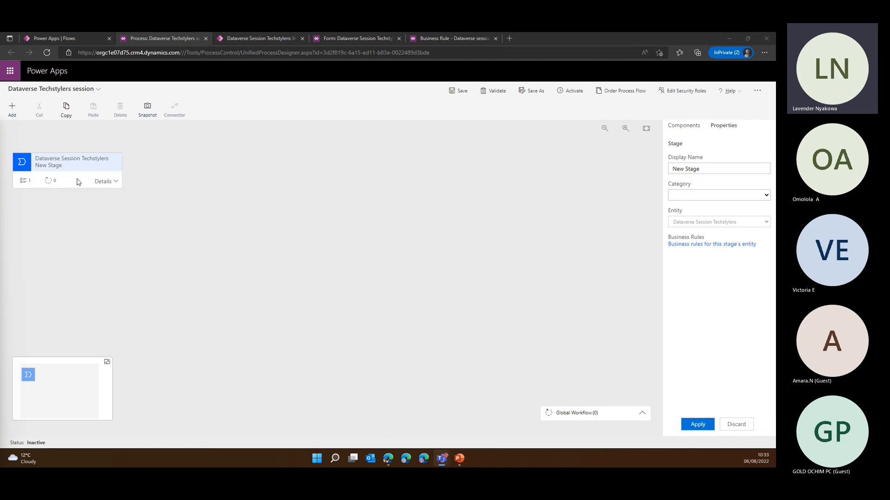
Name the new stage's first data step "Personal Details", set its data field to First Name, mark it required, and apply
click(116, 182)
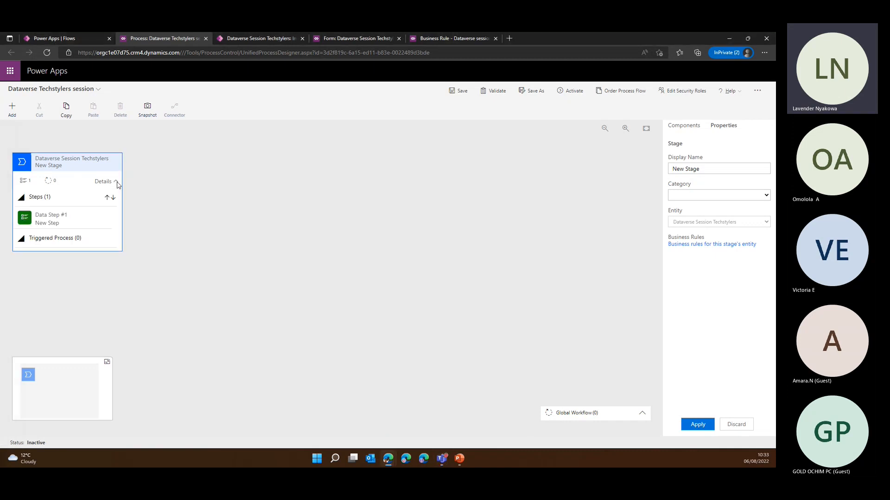
click(65, 224)
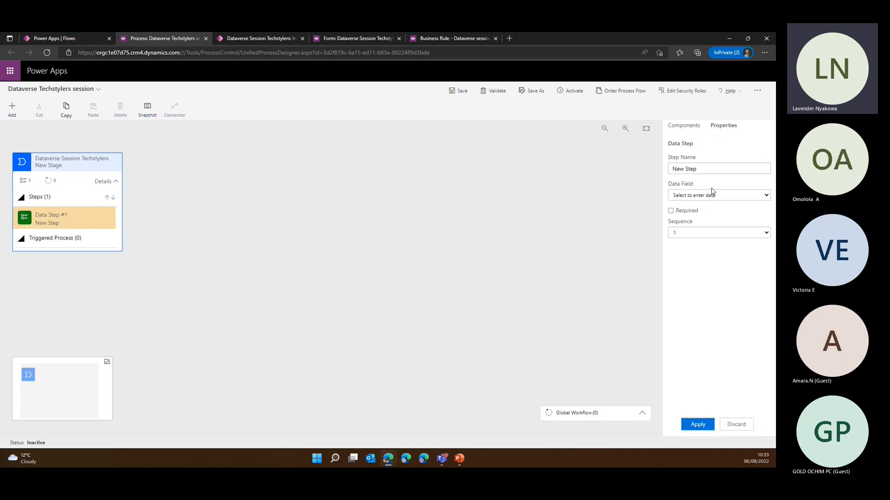
drag(706, 171, 610, 175)
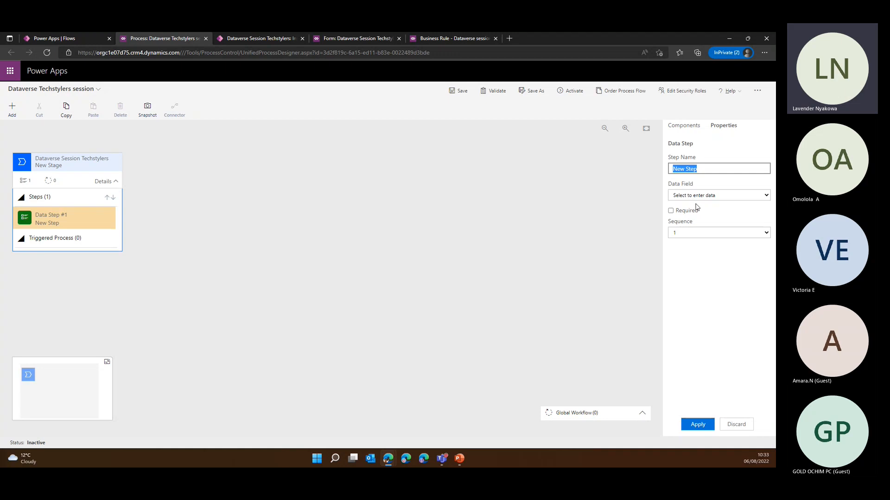
text(F)
text(Persona)
text(l Details)
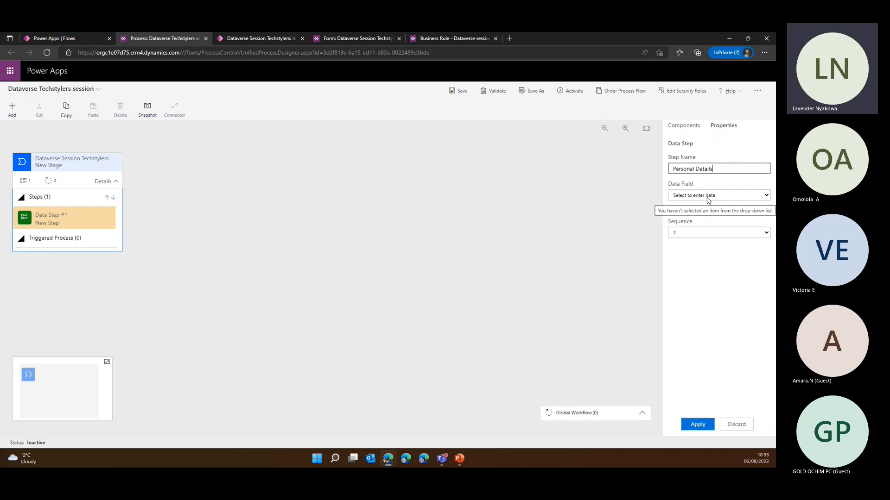
click(708, 201)
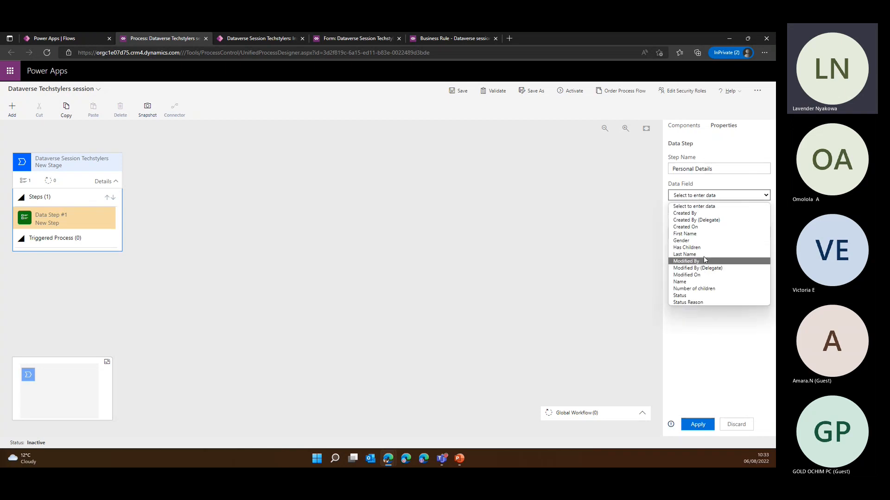
click(697, 234)
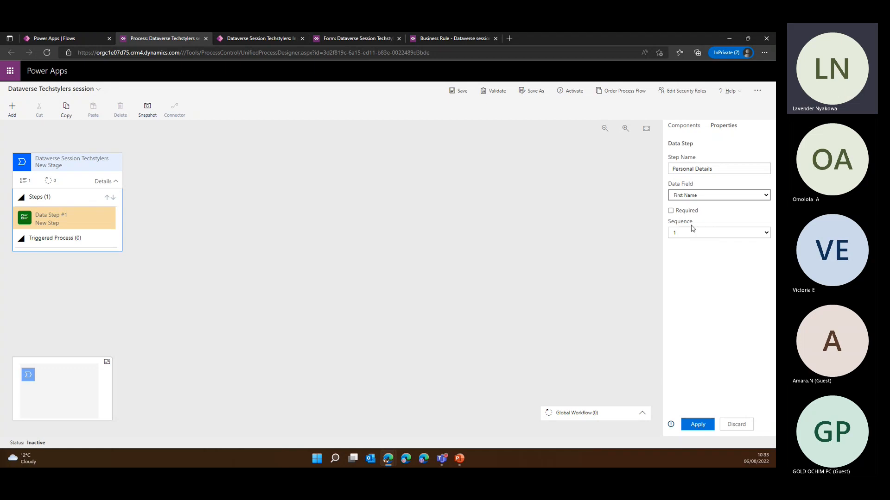
click(671, 210)
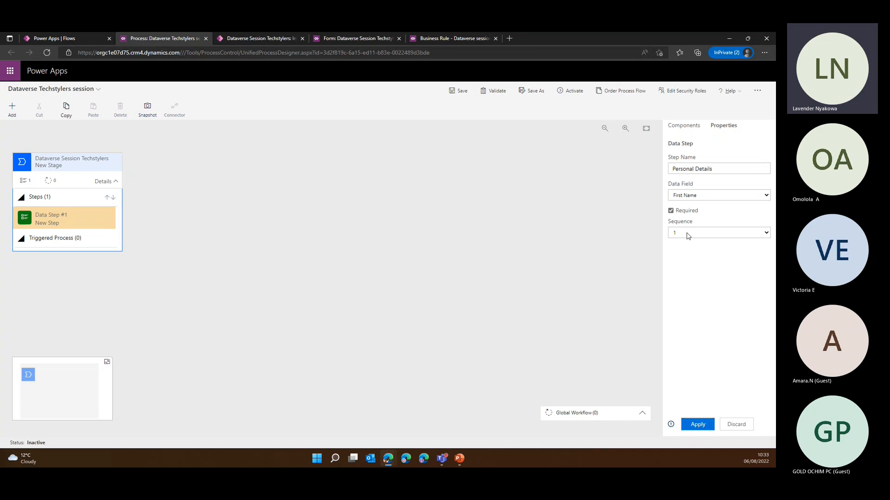
click(699, 424)
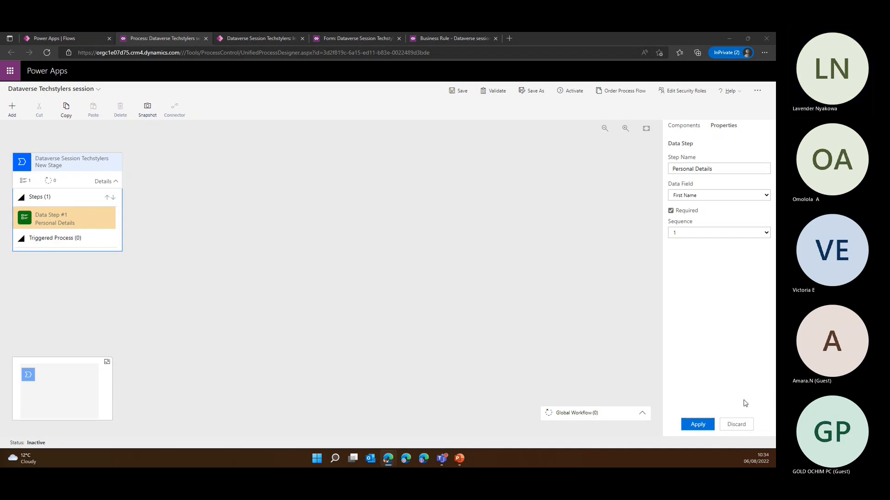
click(697, 425)
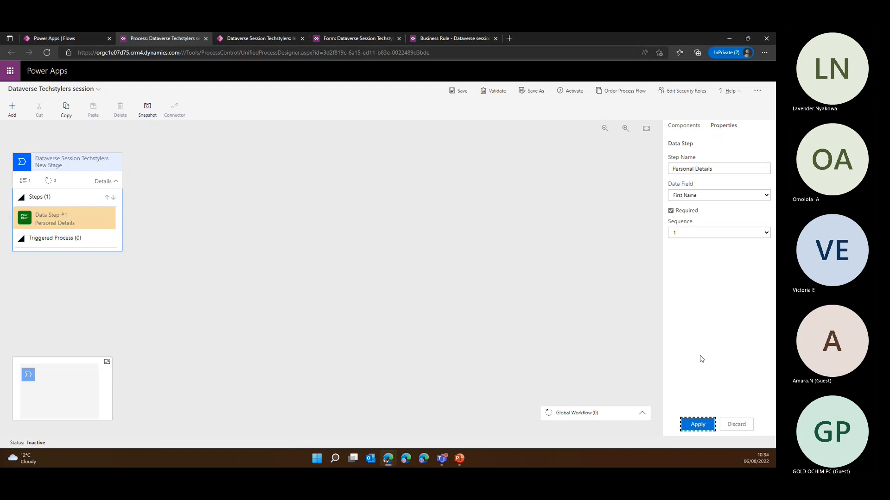
Add a second data step named "Gender" to the stage, set its data field to Gender, mark it required, and apply
click(685, 127)
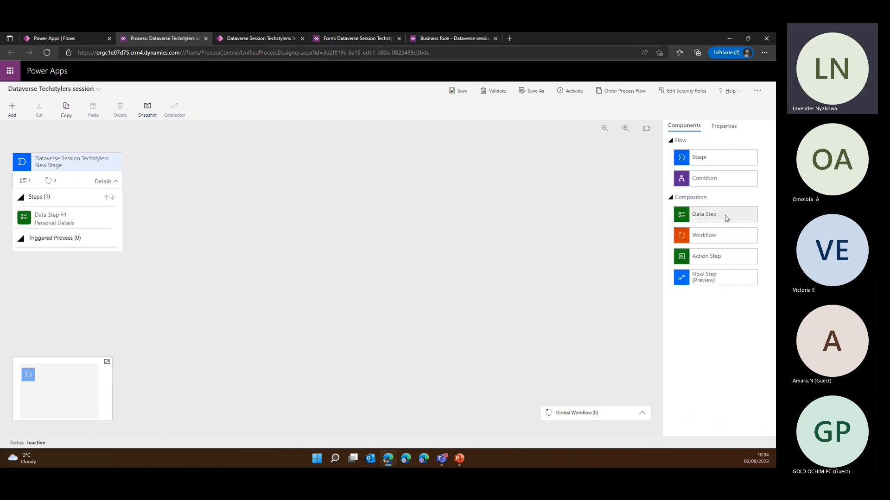
drag(725, 218, 46, 233)
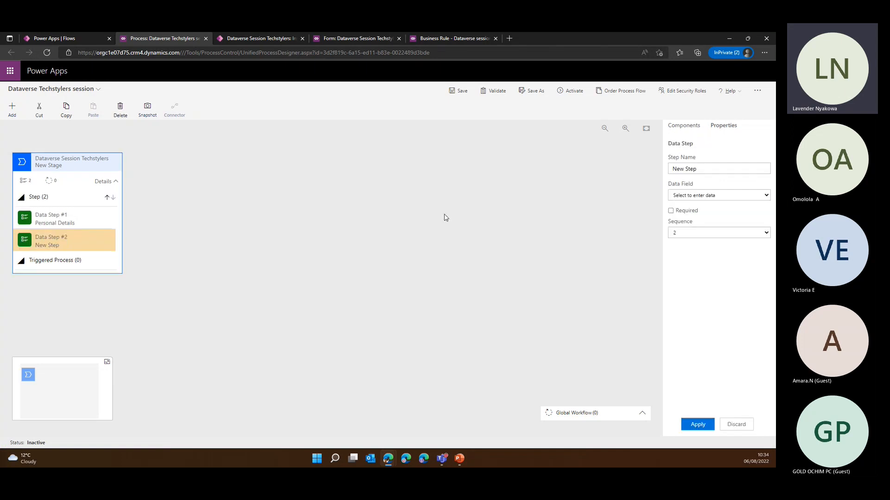
drag(709, 169, 623, 170)
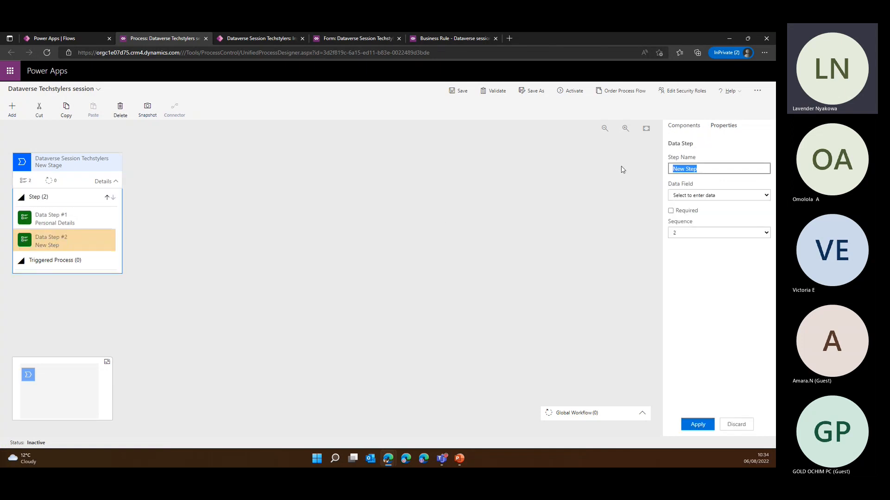
text(Gender)
click(699, 195)
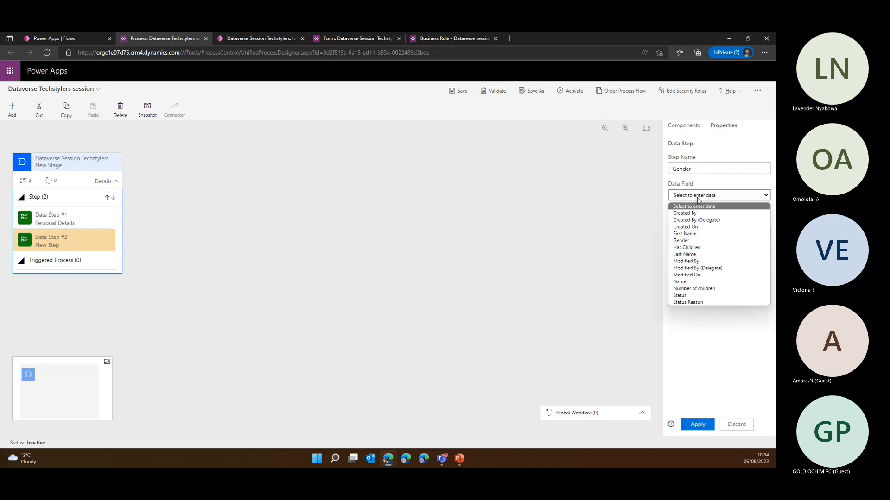
click(687, 242)
click(670, 211)
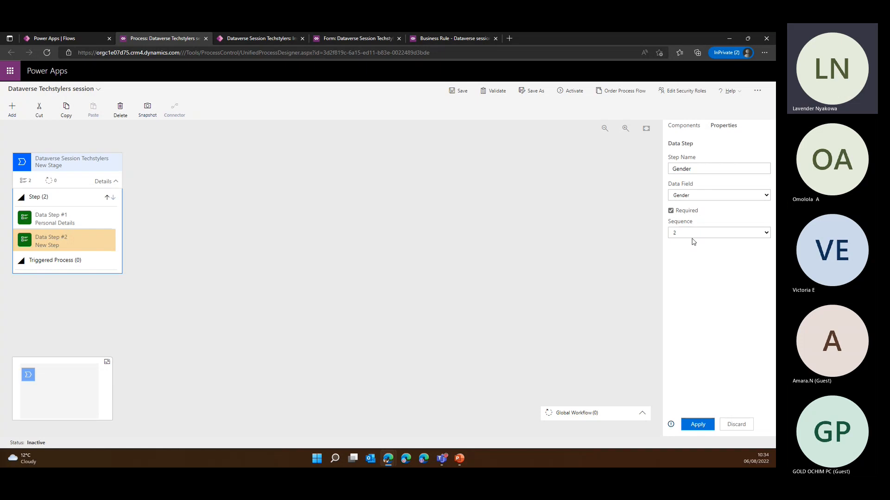
click(698, 426)
click(684, 127)
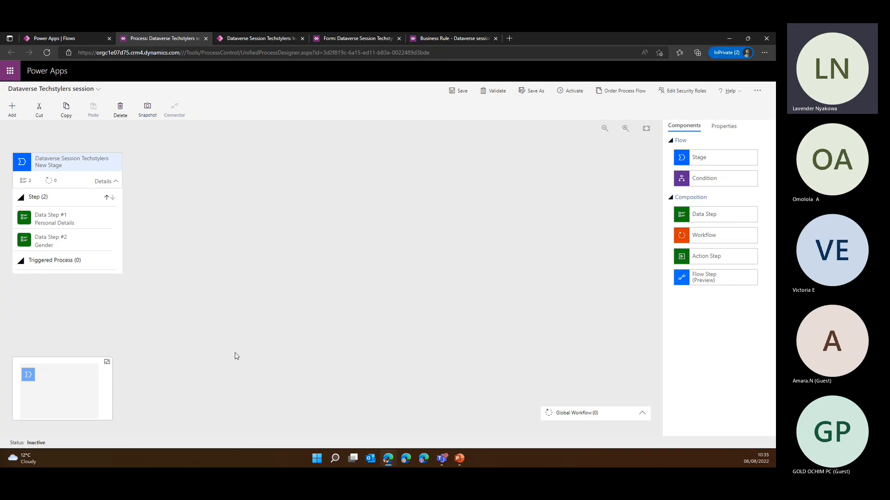
Save the "Dataverse Techstylers session" business process flow and activate it, waiting for the unresponsive page
click(461, 92)
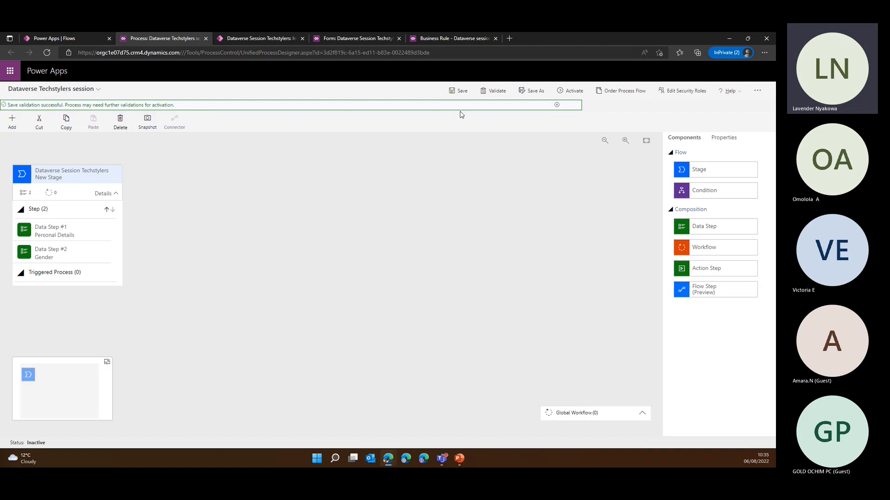
click(571, 91)
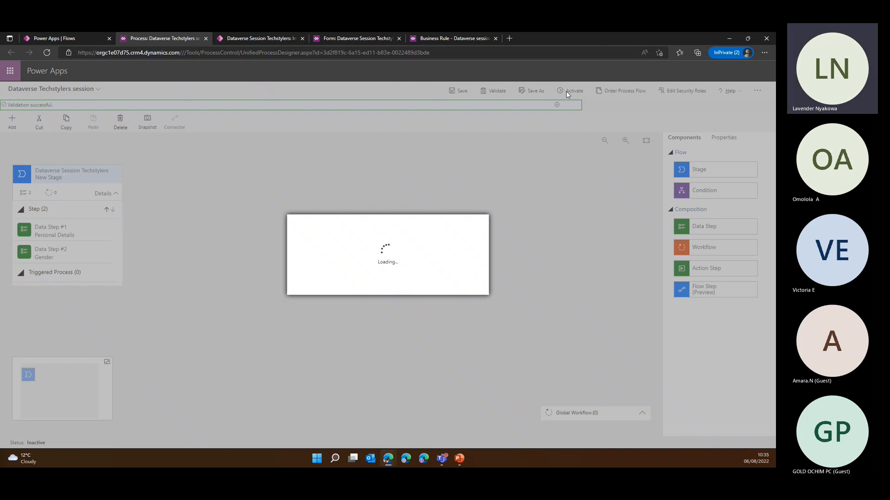
click(424, 287)
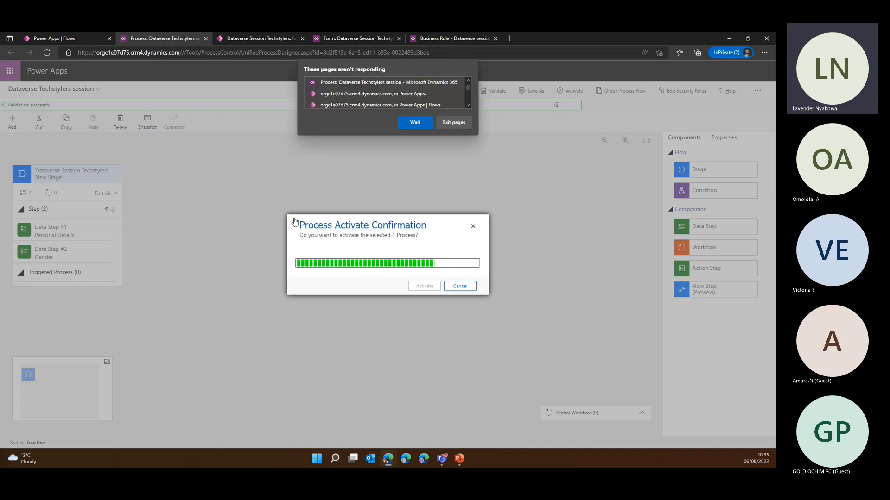
click(415, 122)
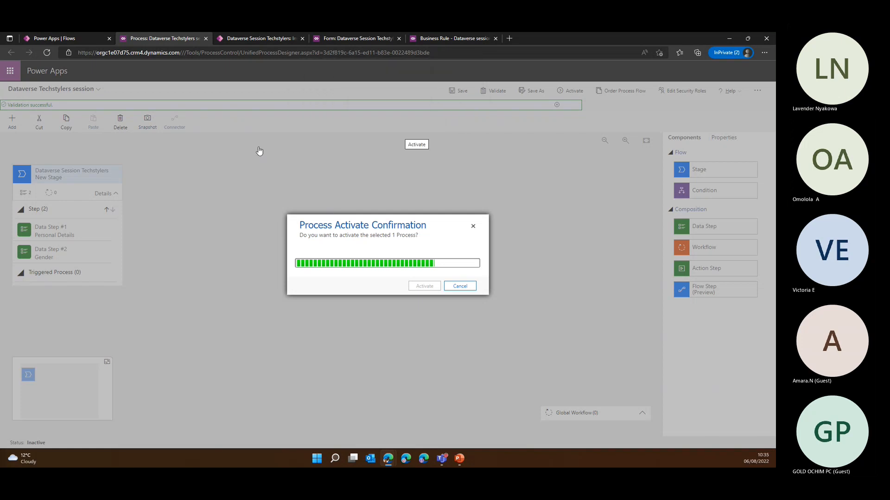
Check the process flow's activation status and close the Dataverse Session Techstylers form editor page
click(69, 40)
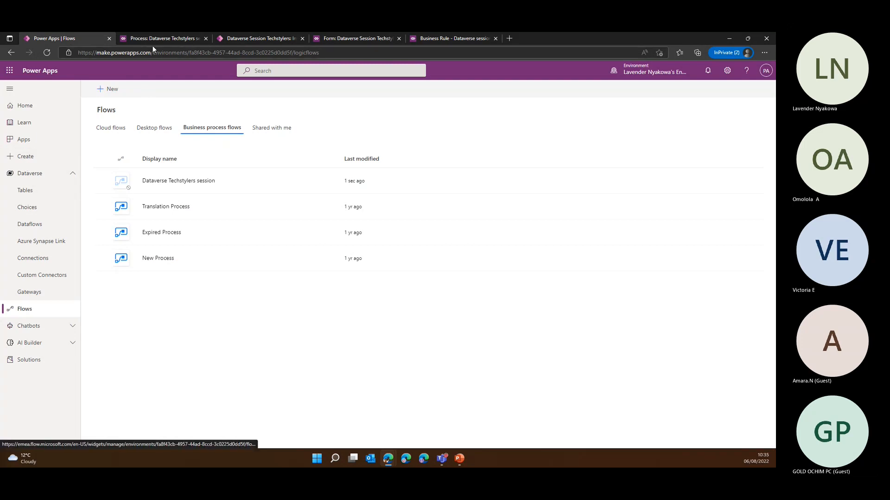
click(245, 40)
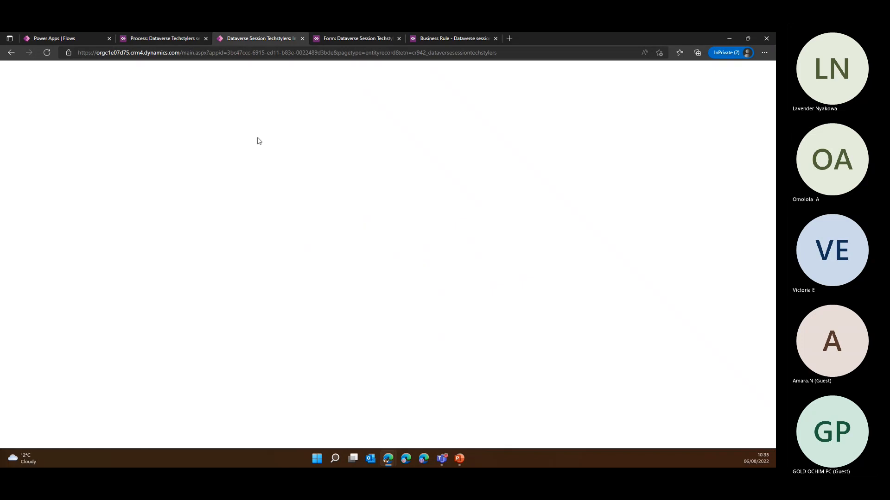
click(359, 39)
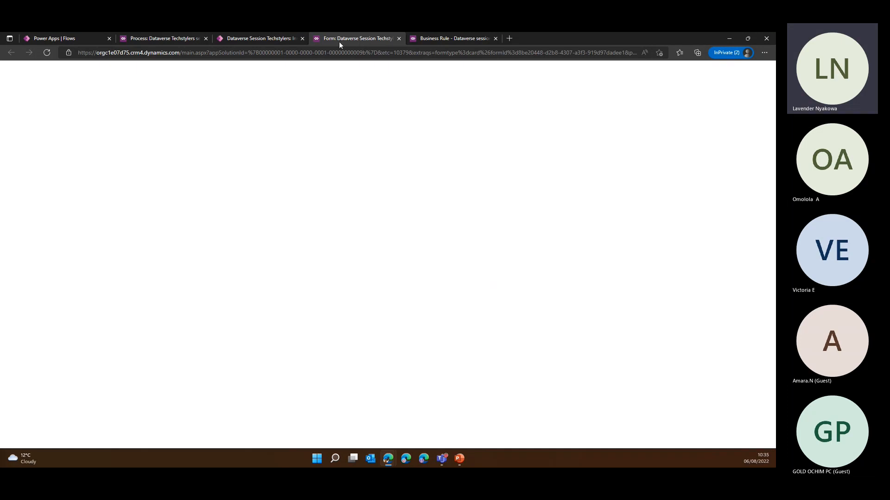
click(46, 52)
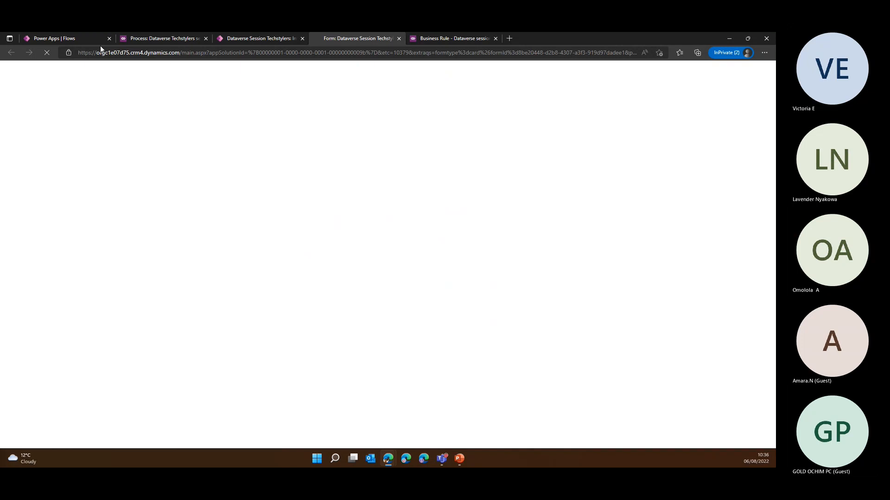
click(148, 39)
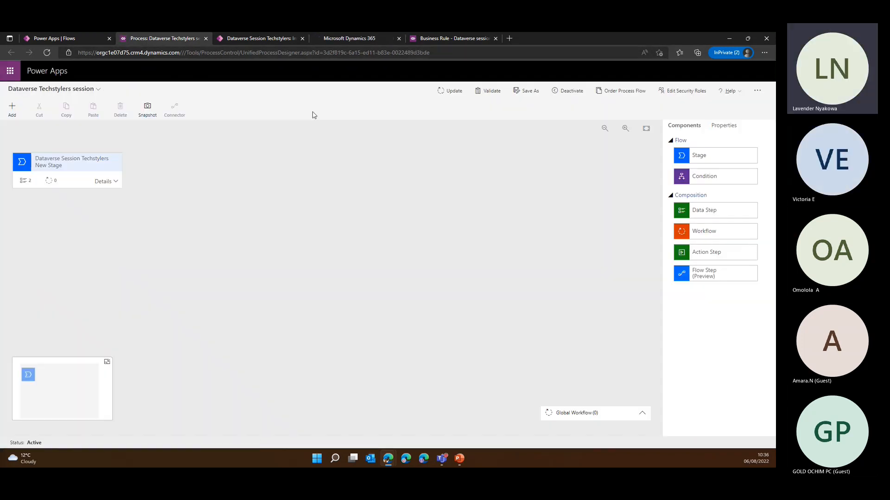
click(342, 38)
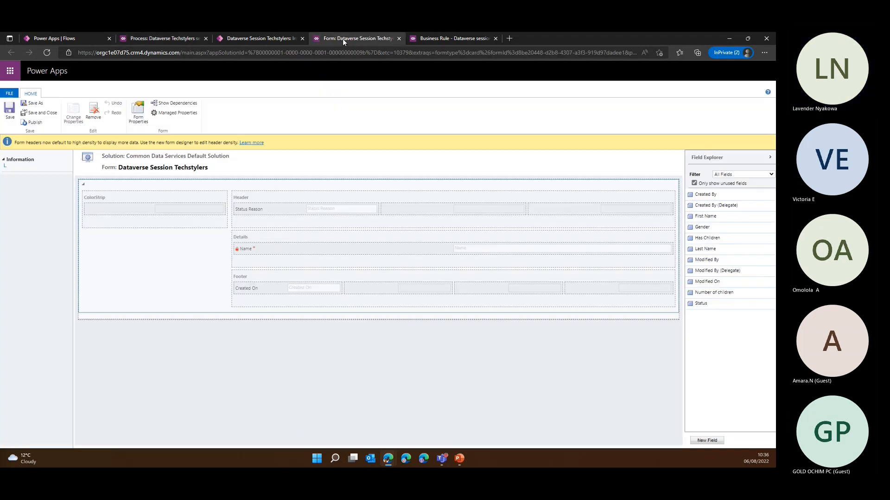
click(399, 38)
Reload the new record form without its unsaved entries, try to save it empty, and return to the Dataverse Session Techstylers list
click(264, 39)
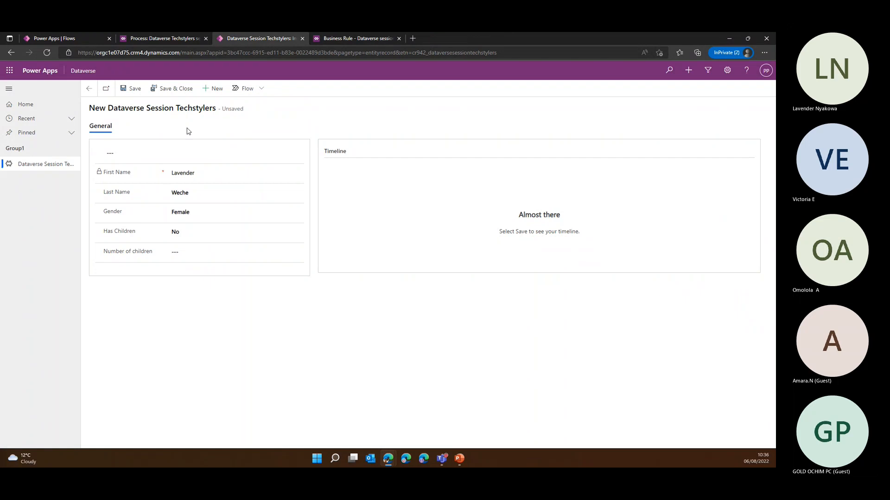
key(F5)
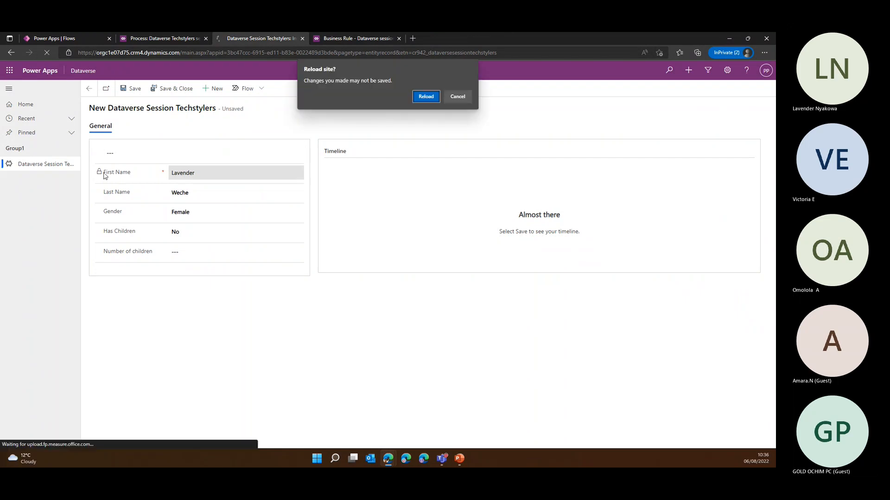
click(426, 96)
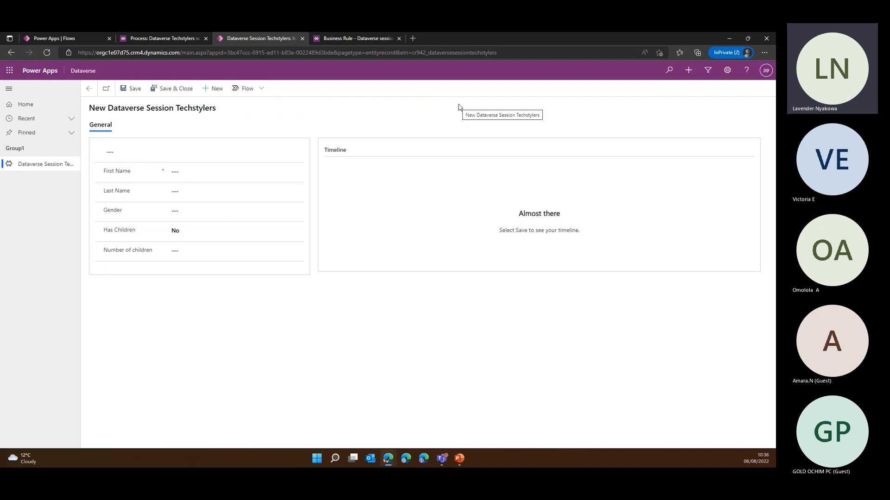
click(175, 91)
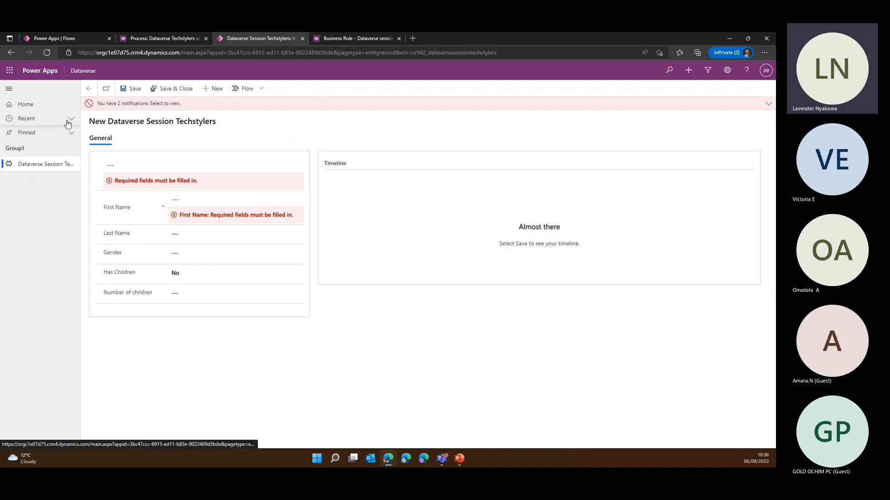
click(26, 167)
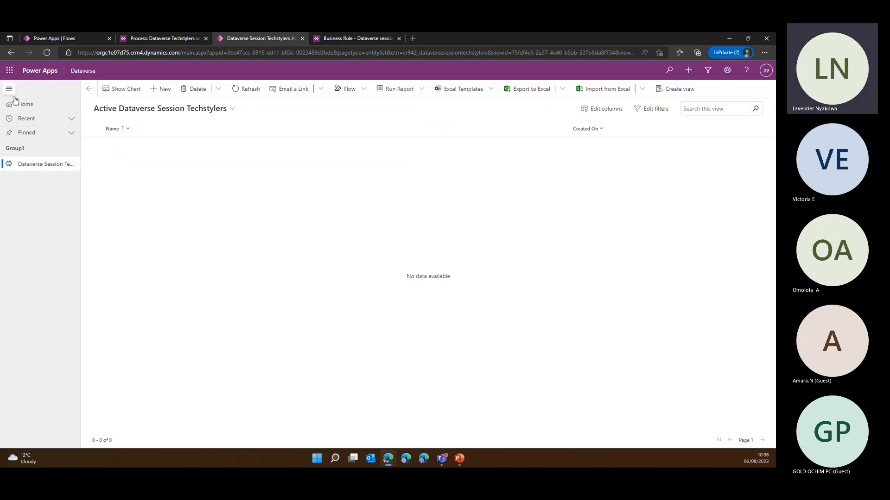
Play the Dataverse model-driven app from the apps list and start a new Dataverse Session Techstylers record
click(148, 40)
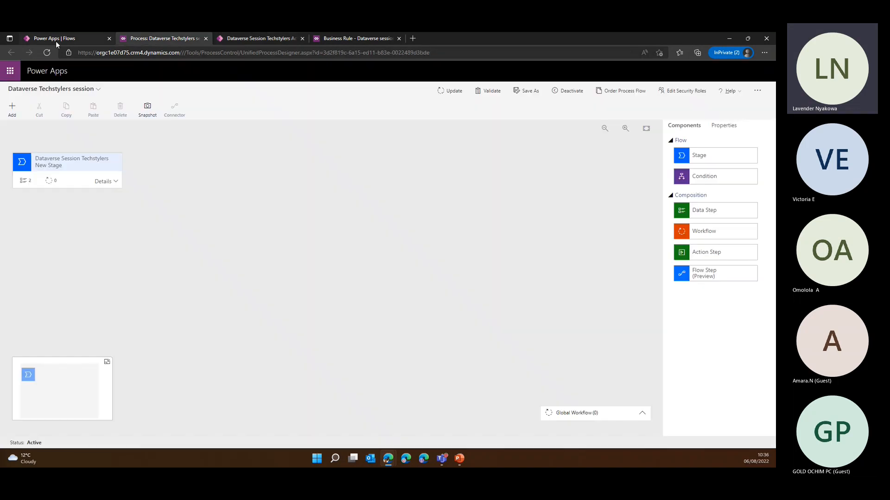
click(55, 41)
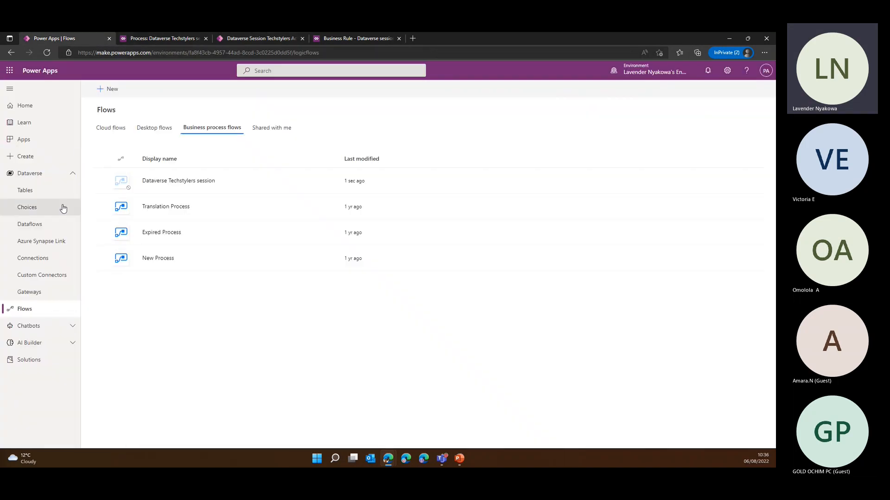
click(29, 141)
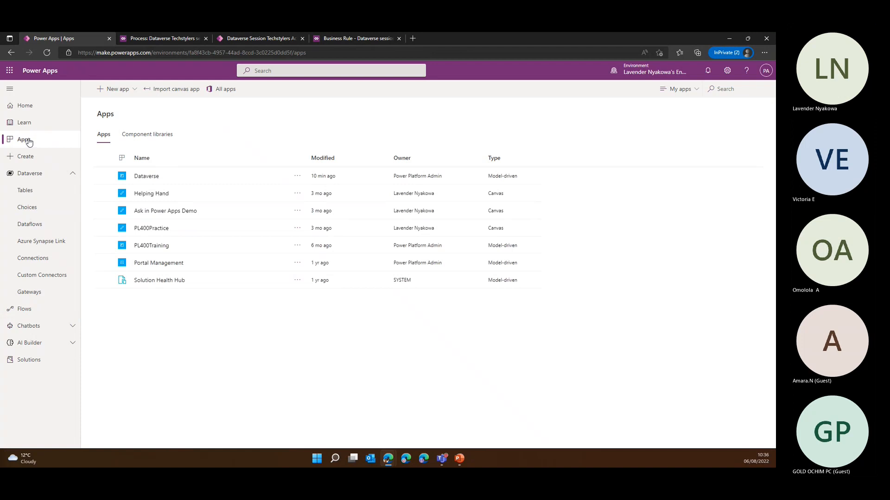
click(195, 177)
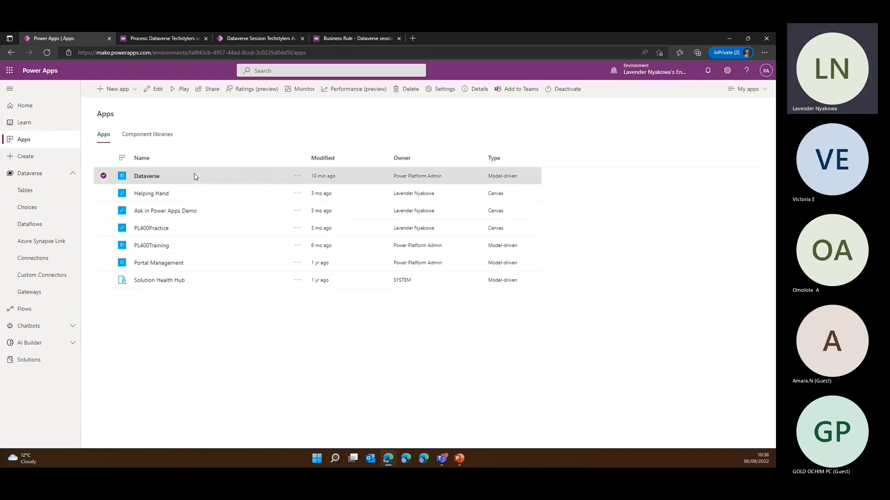
click(176, 89)
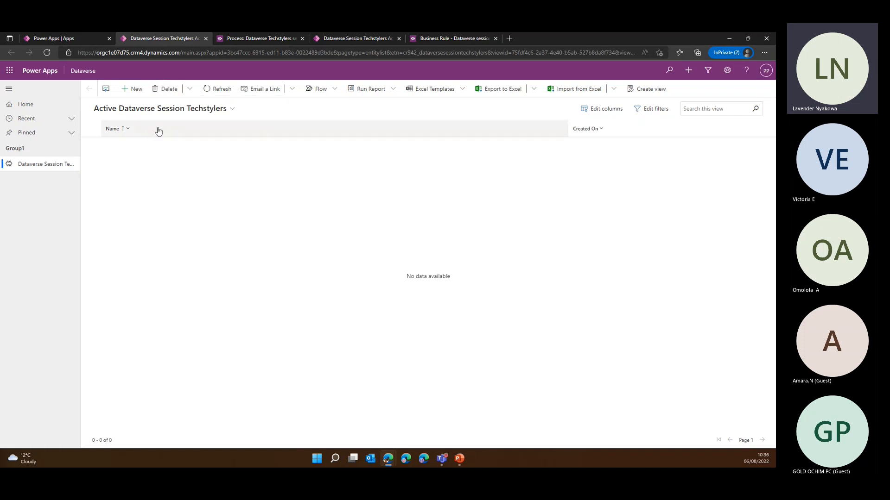
click(133, 91)
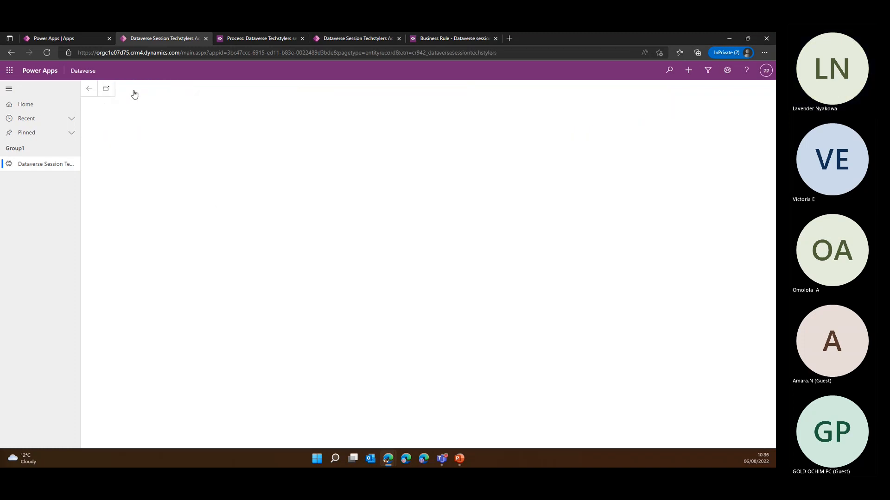
Fill in the person's first name and last name on the new Dataverse Session Techstylers record
click(194, 181)
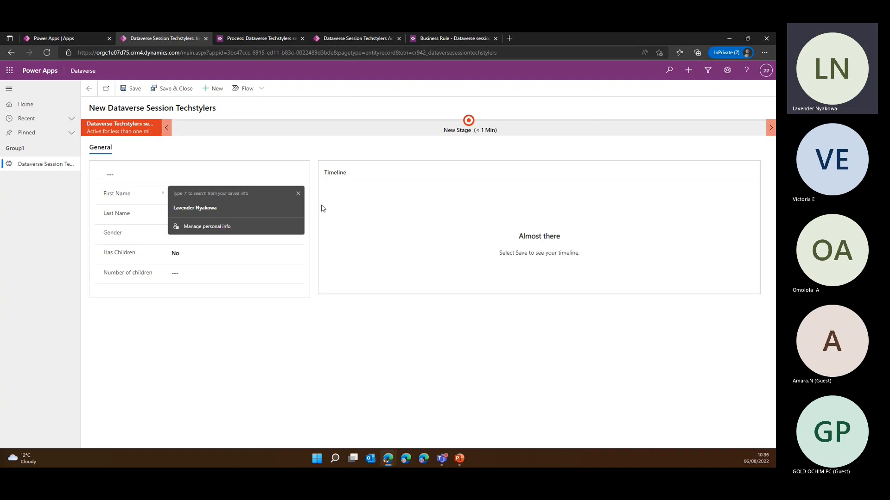
click(298, 194)
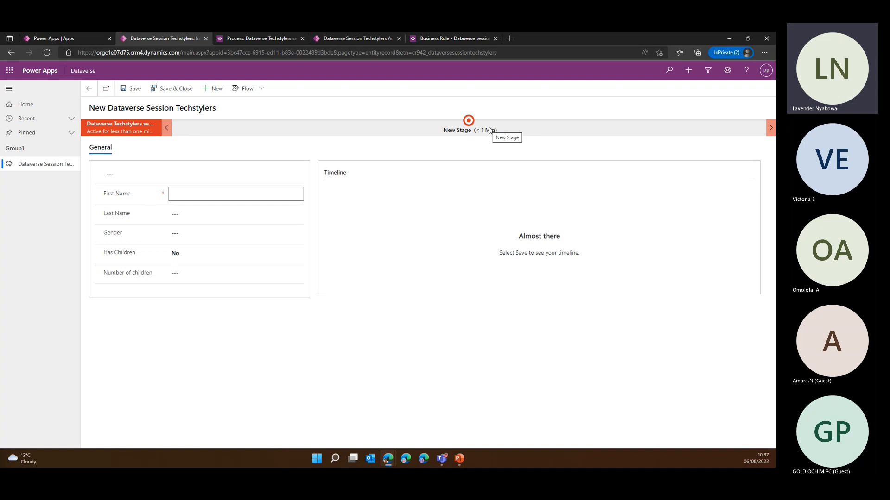
click(126, 130)
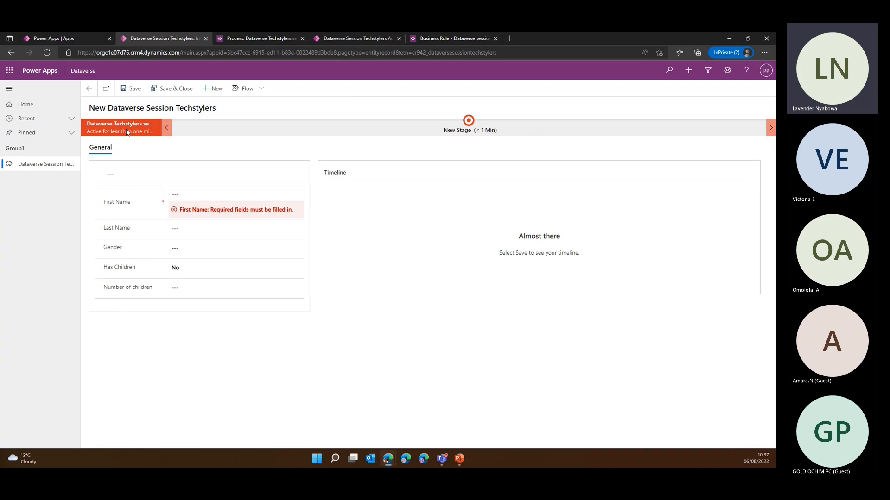
click(178, 198)
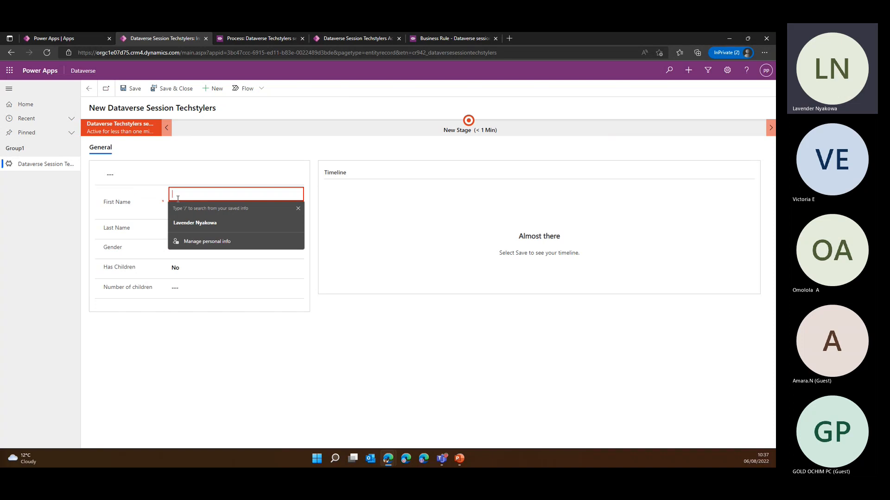
click(186, 215)
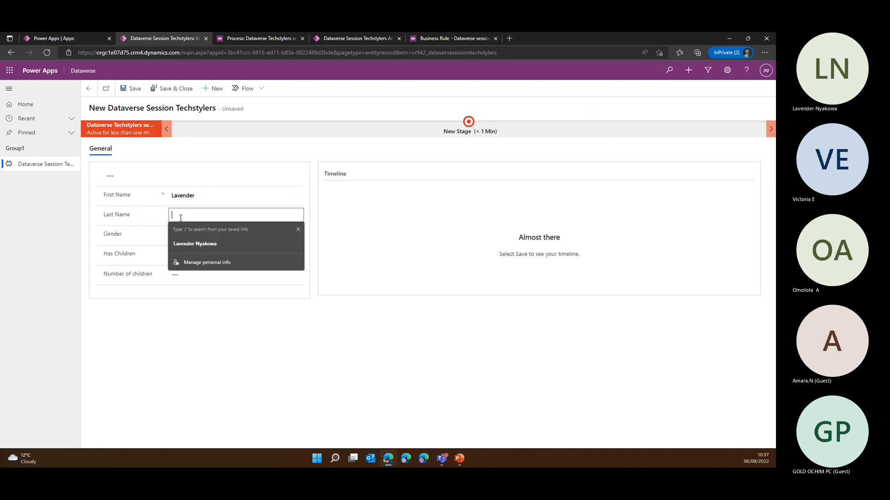
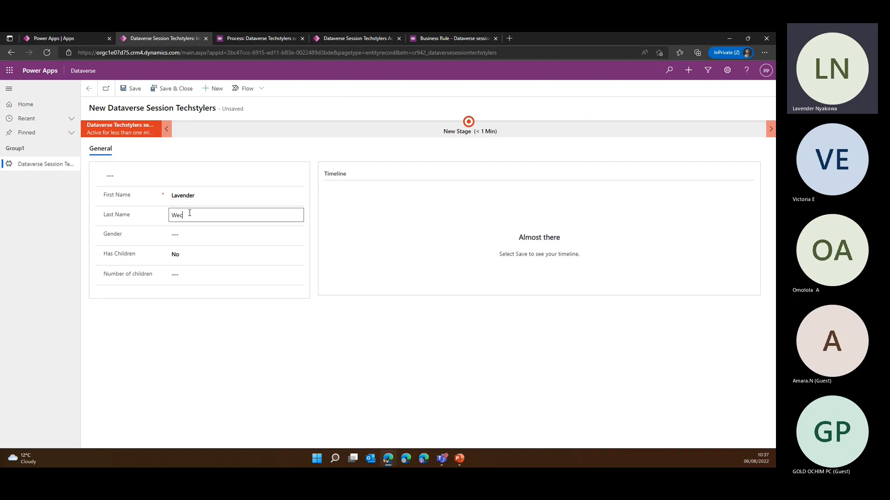
Set the new record's gender to Female, Has Children to Yes and the number of children to 2
click(186, 235)
click(185, 255)
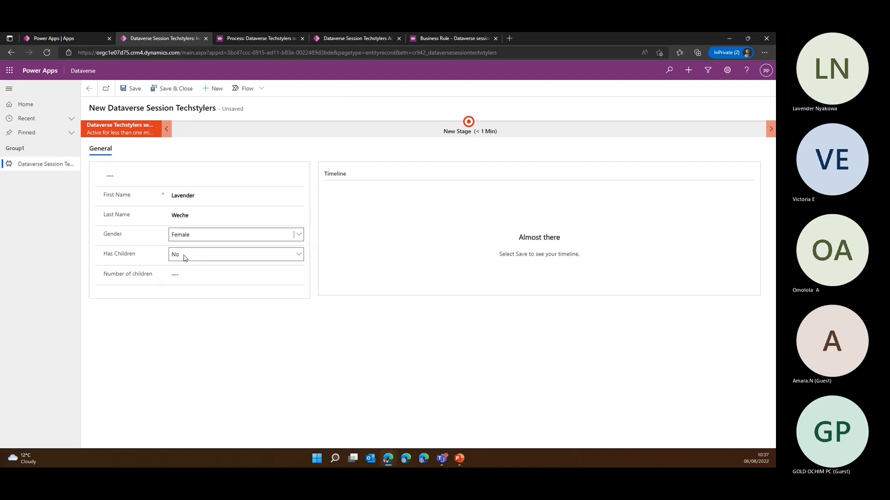
click(198, 258)
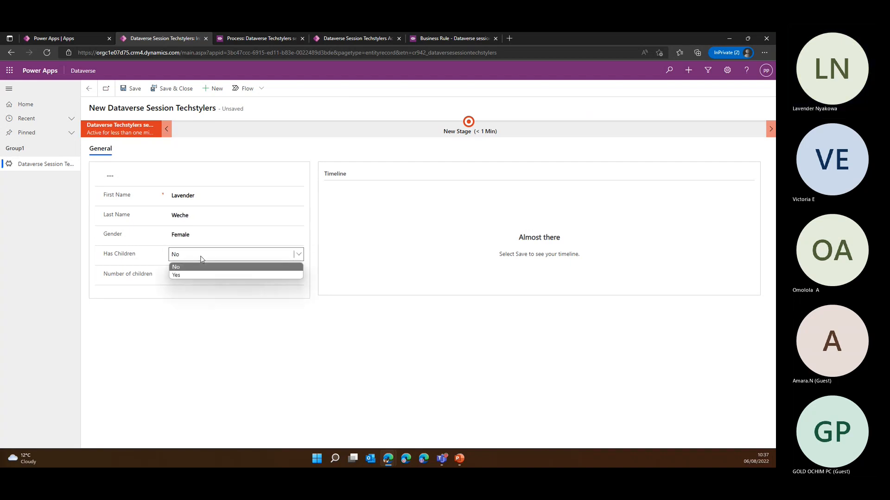
click(186, 274)
click(197, 277)
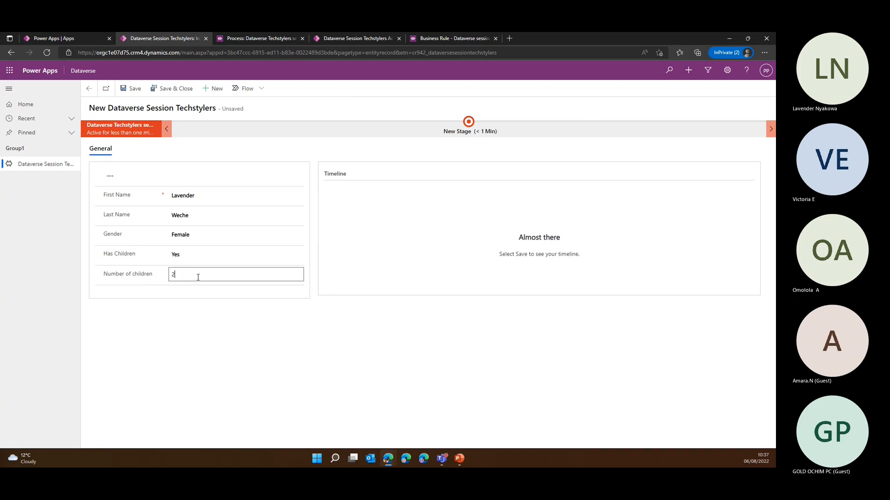
Try to save the record, fill in the required name field with the person's first name, and save the record
click(131, 88)
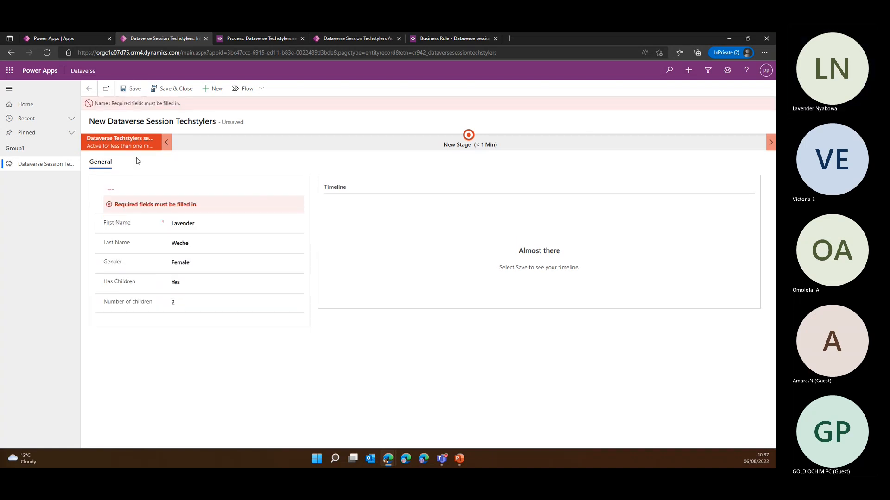
click(130, 189)
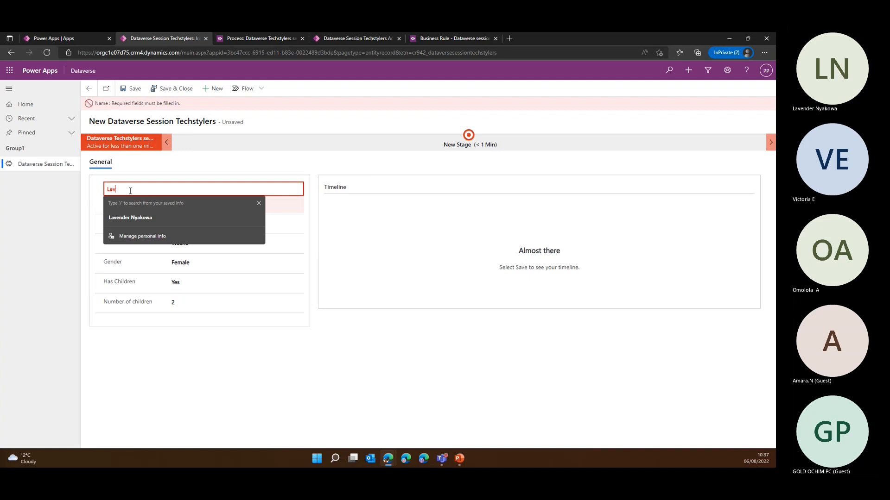
click(173, 159)
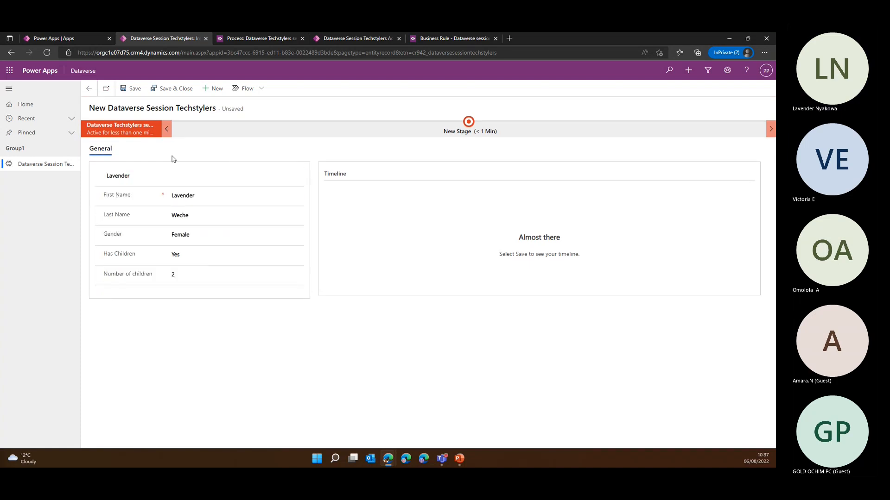
click(129, 90)
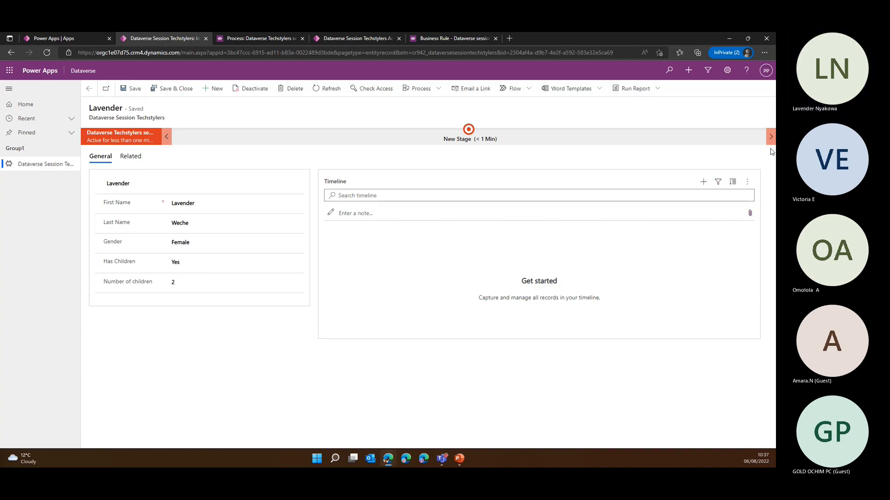
Open the New Stage of the record's business process flow and finish the process
click(469, 130)
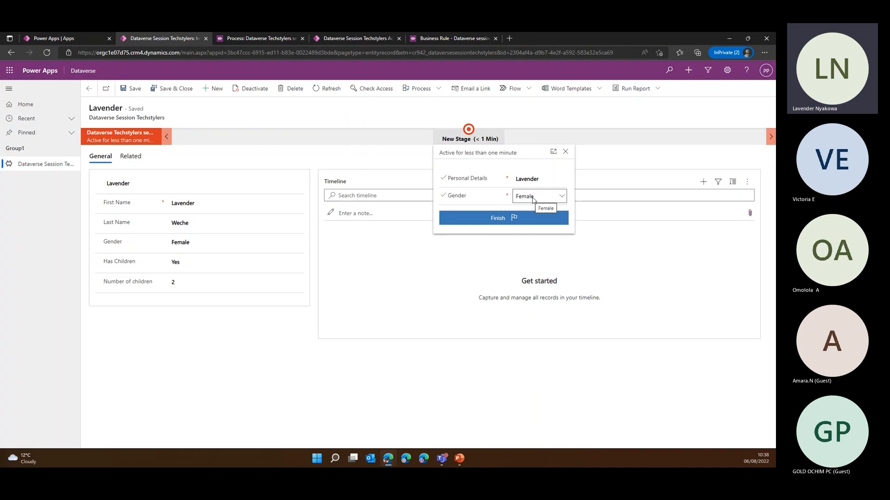
click(505, 223)
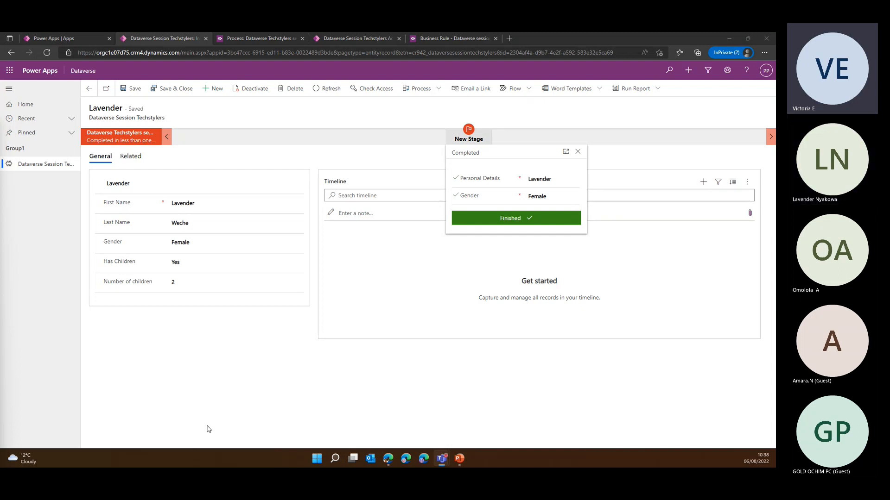
Compare the Dataverse Techstylers session process design with the record's New Stage details, and close the stage details
click(238, 38)
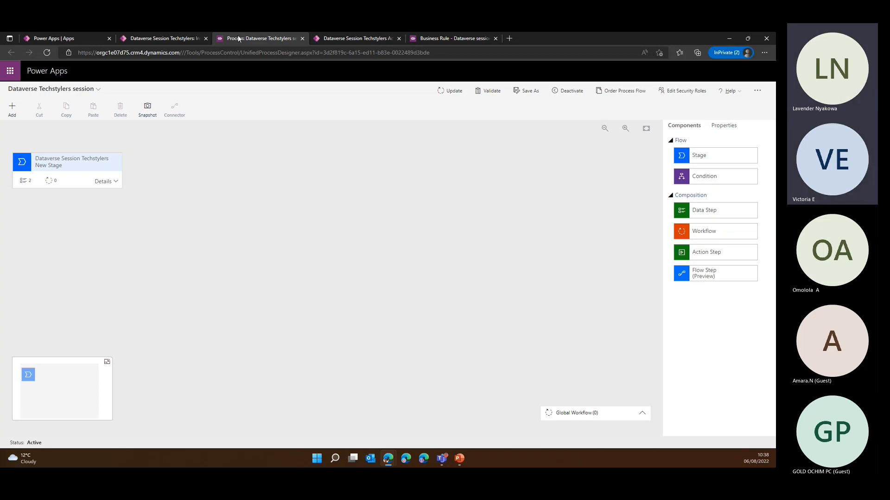
click(154, 38)
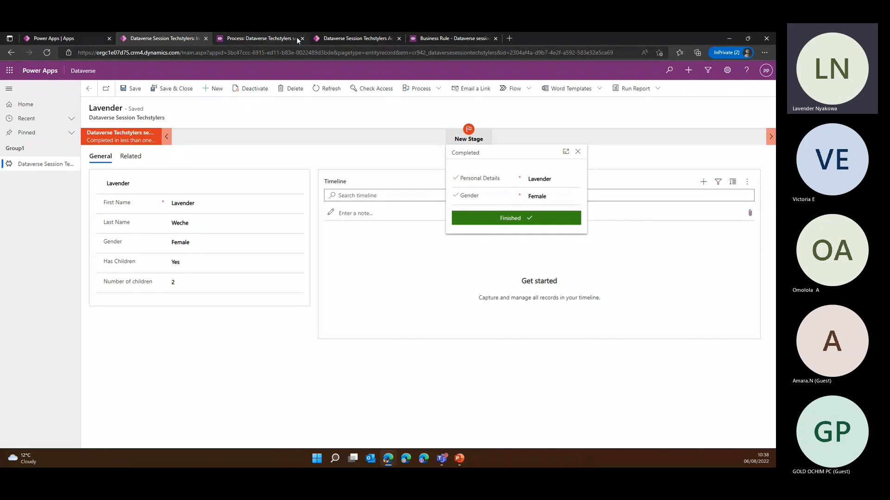
click(270, 38)
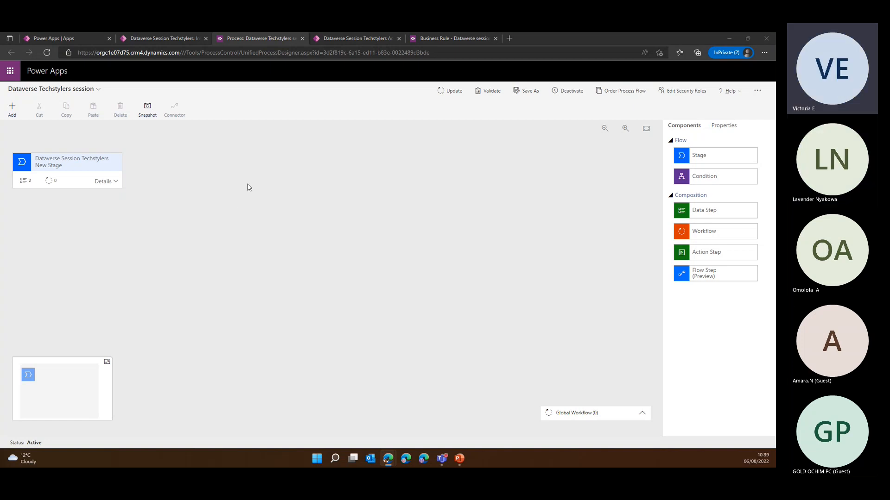
click(150, 38)
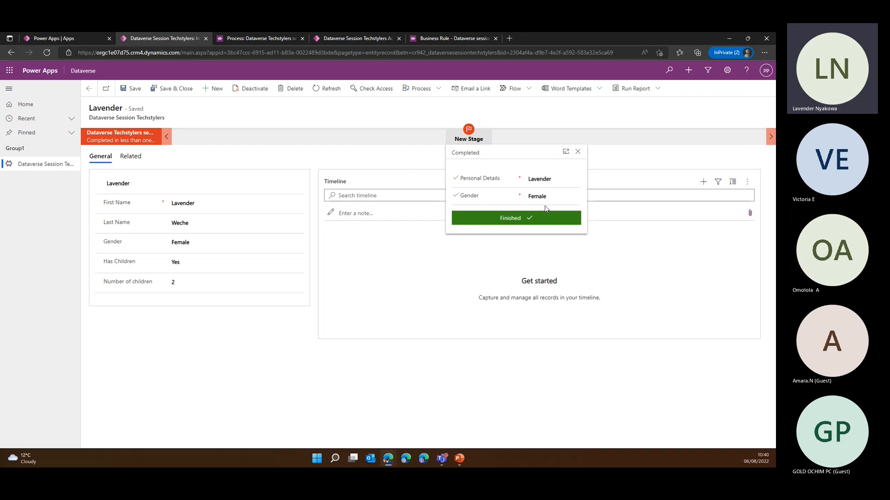
click(545, 180)
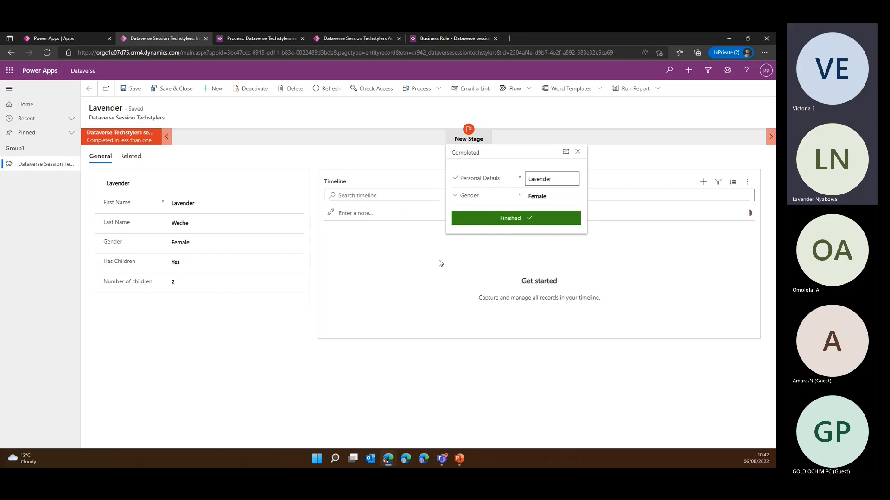
click(577, 152)
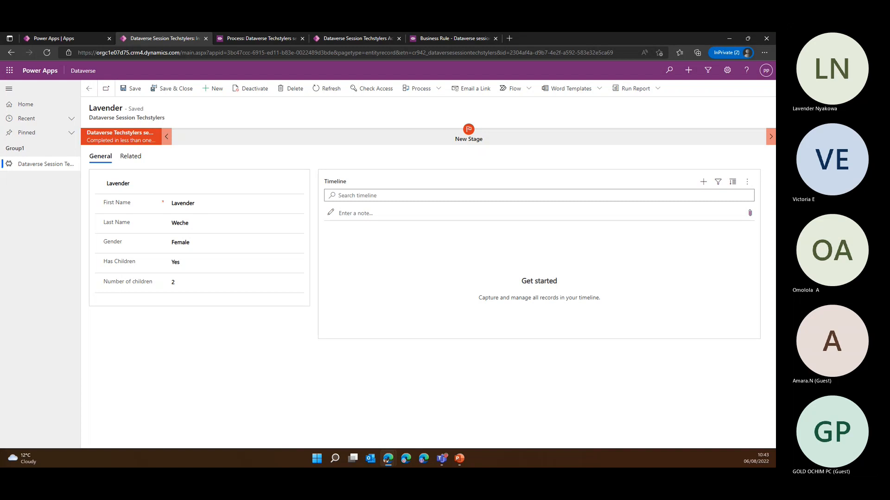
key(super+d)
key(super+d)
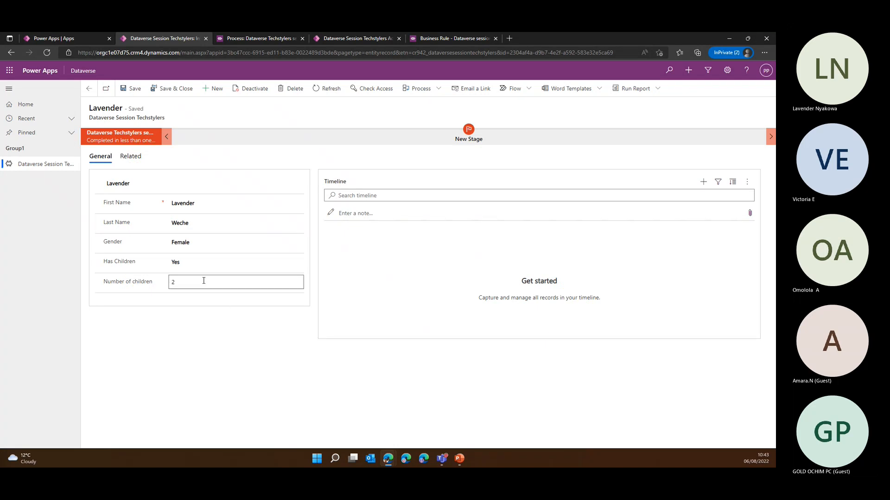
click(188, 284)
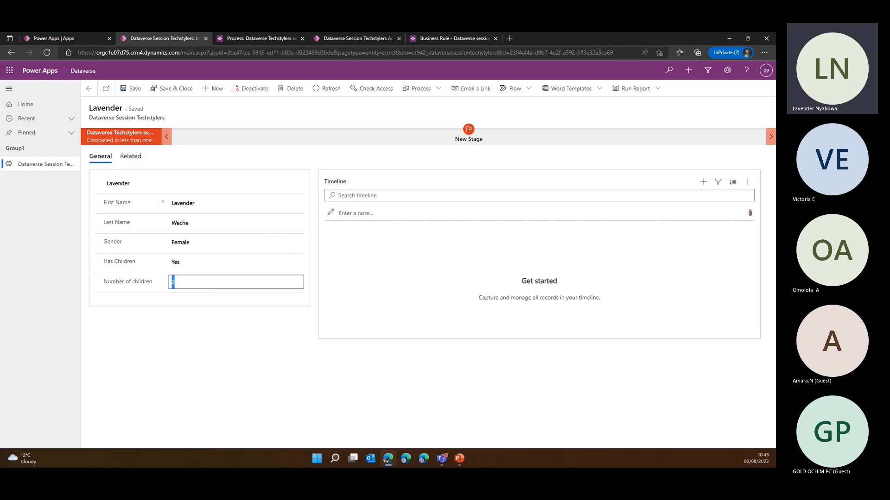
key(alt+Tab)
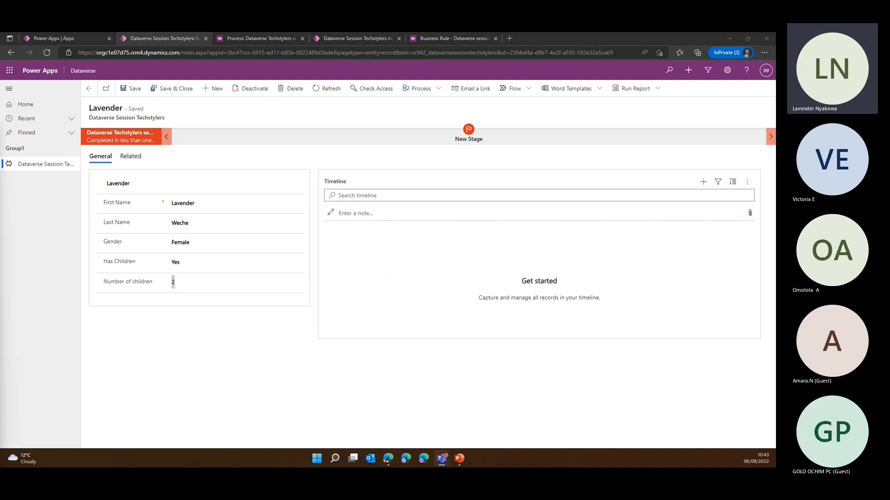
key(alt+Tab)
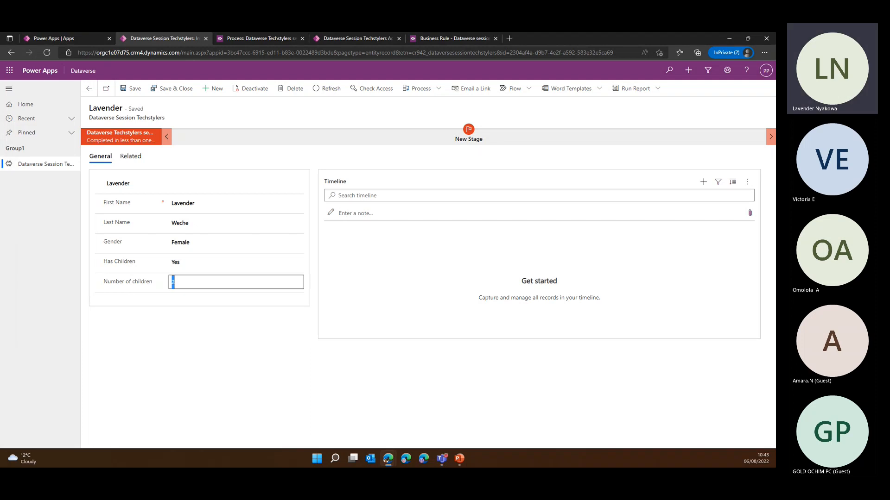